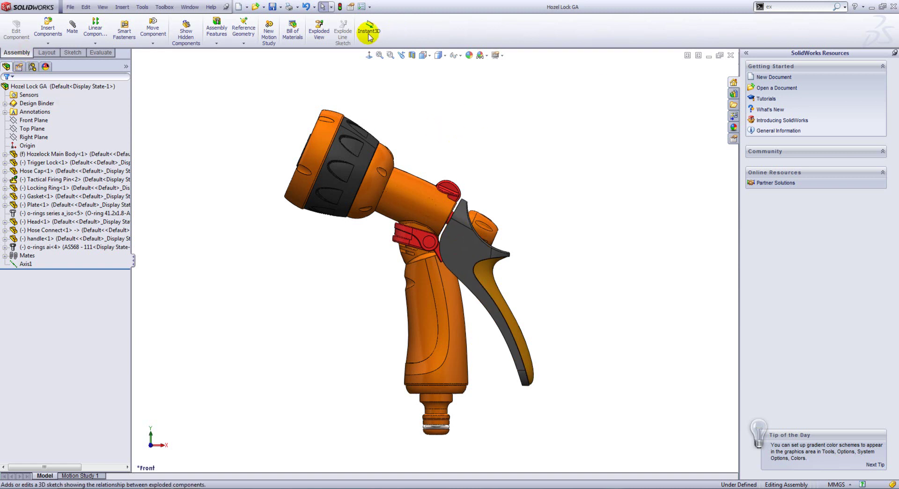
Start an exploded view and pull the O-ring on the hose connector about 50 mm straight down along Y
{"action": "left_click", "coordinate": [324, 35]}
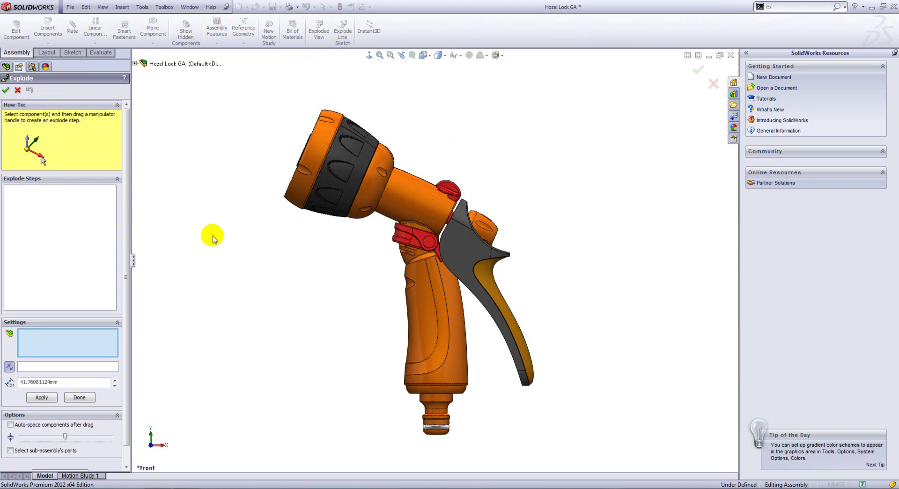
{"action": "scroll", "coordinate": [328, 290], "scroll_direction": "up", "scroll_amount": 3}
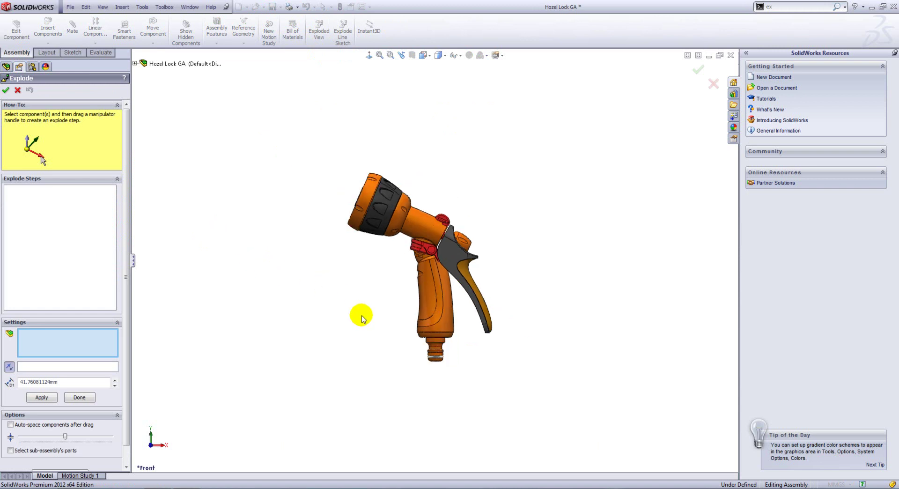
{"action": "left_click", "coordinate": [443, 350]}
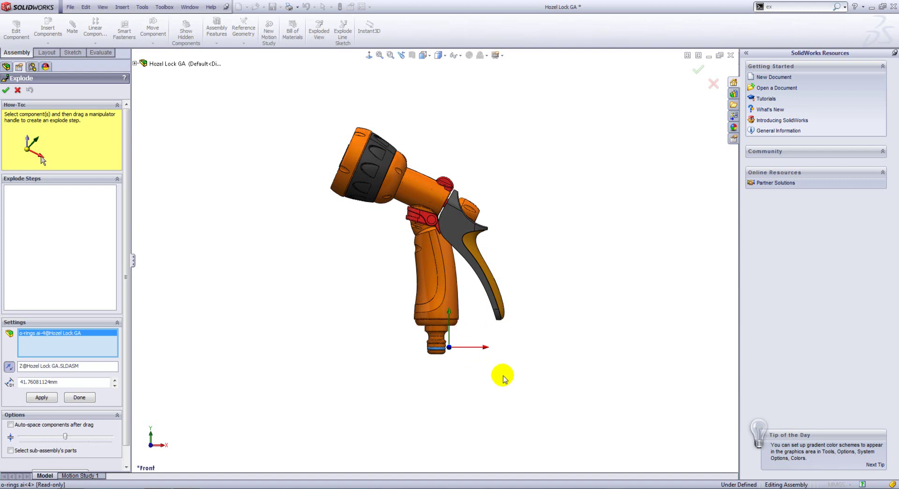
{"action": "middle_click_drag", "start_coordinate": [503, 377], "coordinate": [478, 403]}
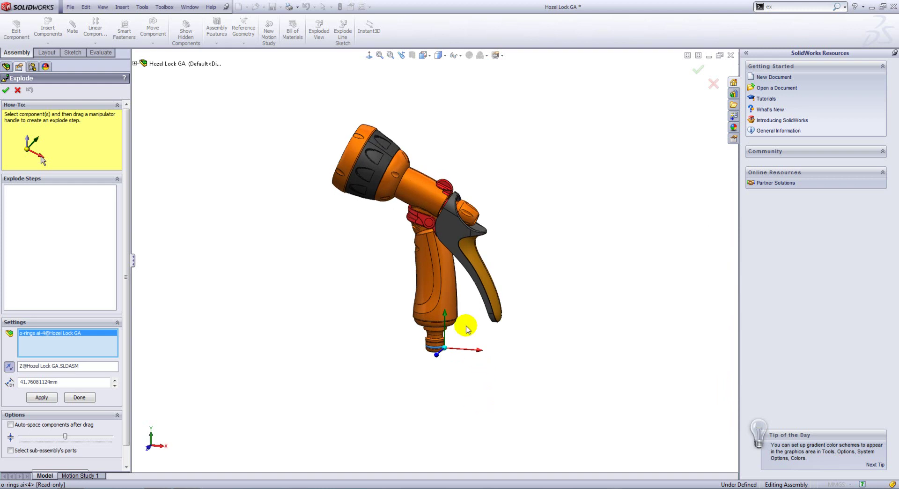
{"action": "left_click", "coordinate": [445, 315]}
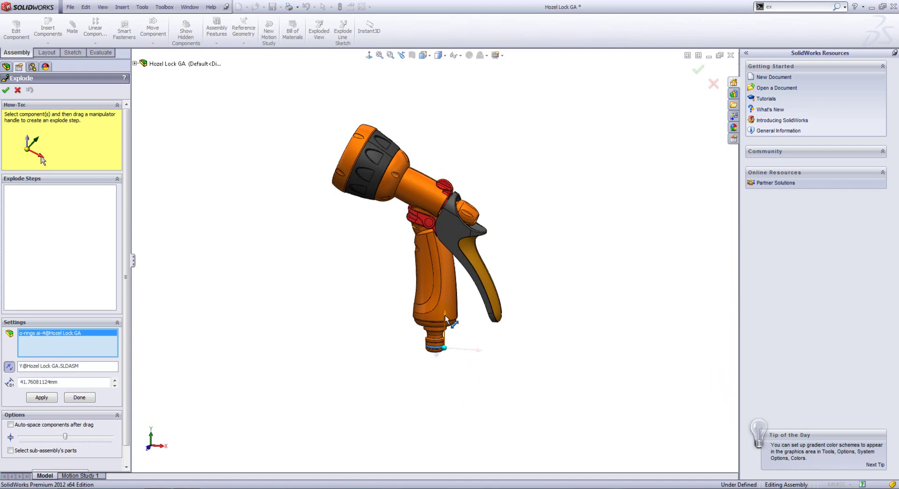
{"action": "left_click_drag", "start_coordinate": [445, 316], "coordinate": [459, 376]}
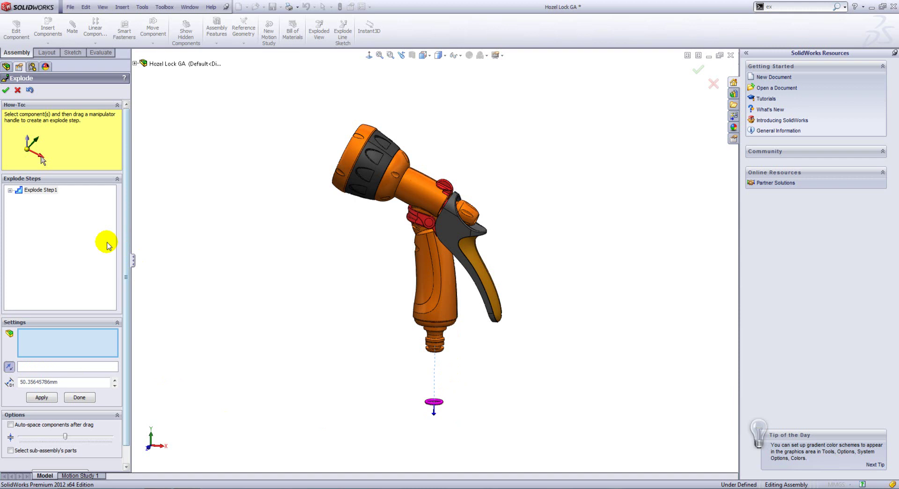
Edit the O-ring's explode step and set its distance to 55 mm
{"action": "left_click", "coordinate": [38, 192]}
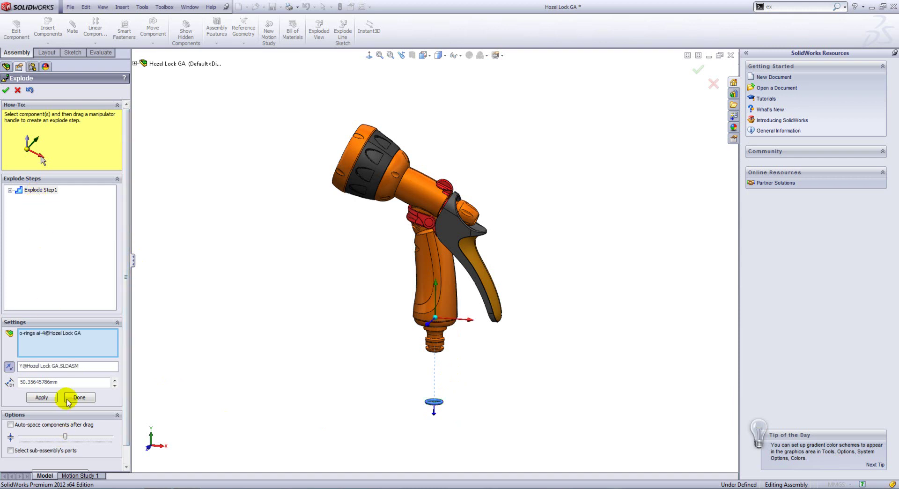
{"action": "left_click_drag", "start_coordinate": [70, 382], "coordinate": [2, 389]}
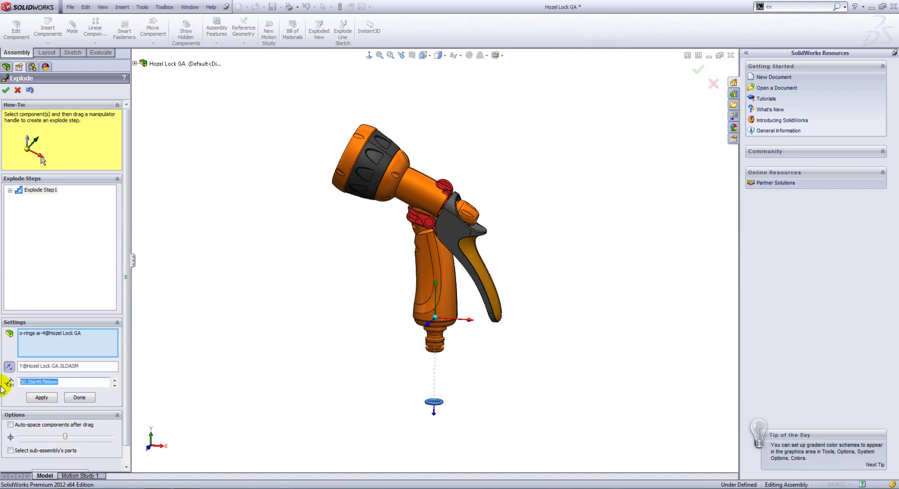
{"action": "type", "text": "55.00mm"}
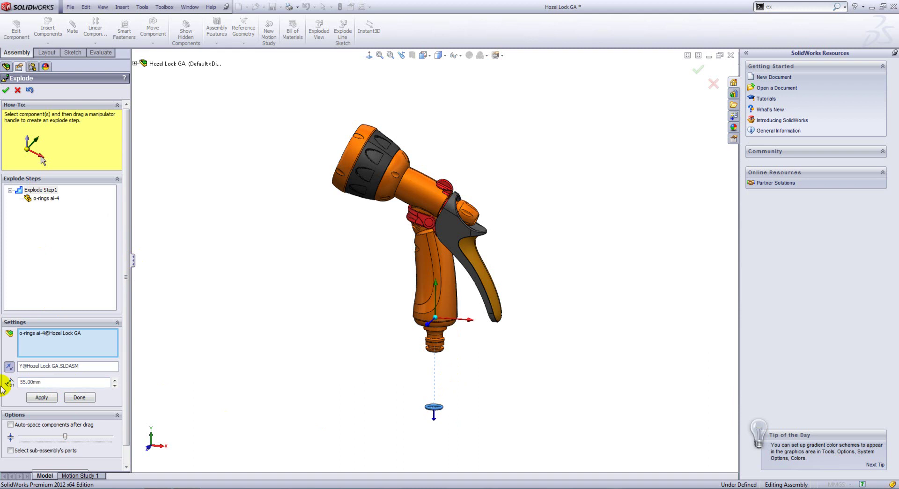
{"action": "left_click", "coordinate": [78, 397]}
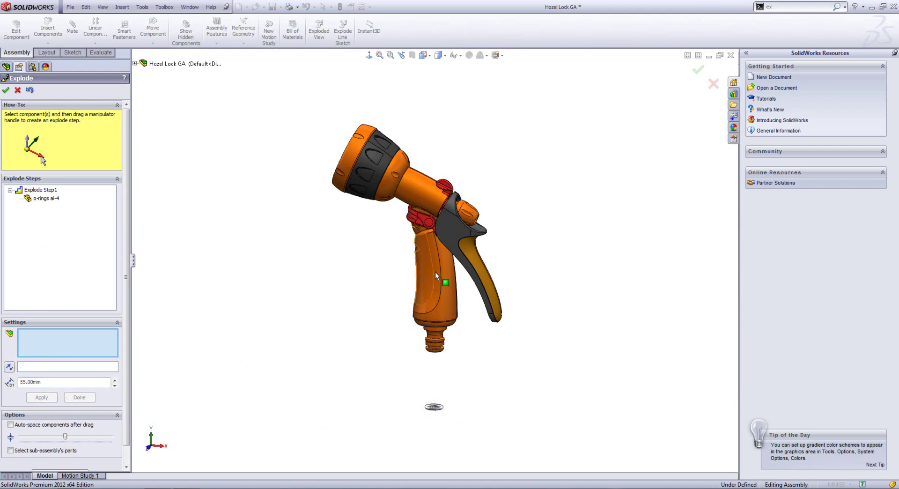
Select the trigger handle for a new explode step and align its manipulator with the orange twist knob's end face
{"action": "left_click", "coordinate": [469, 261]}
{"action": "key", "text": "ctrl+1"}
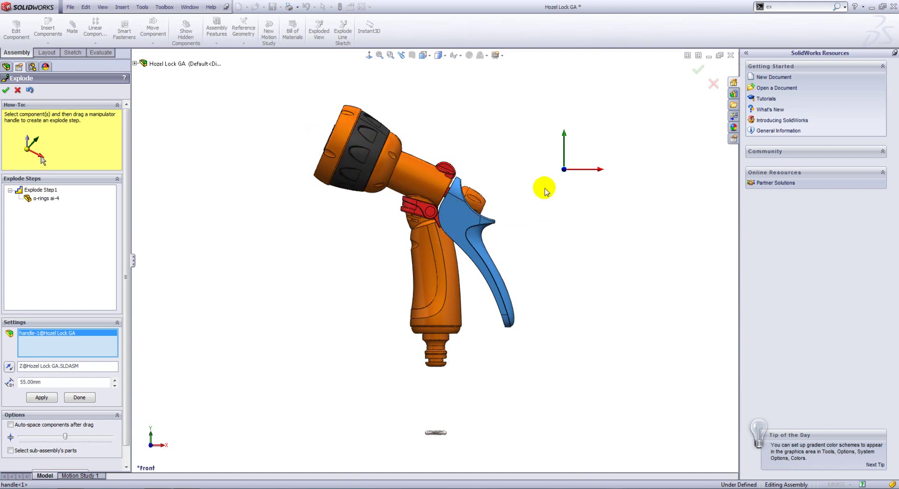
{"action": "middle_click_drag", "start_coordinate": [569, 189], "coordinate": [542, 235]}
{"action": "scroll", "coordinate": [543, 227], "scroll_direction": "down", "scroll_amount": 3}
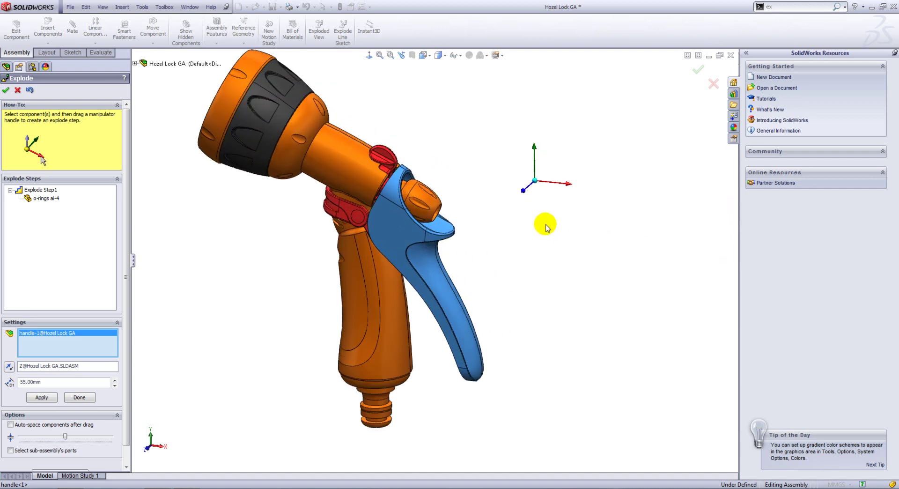
{"action": "right_click", "coordinate": [537, 183]}
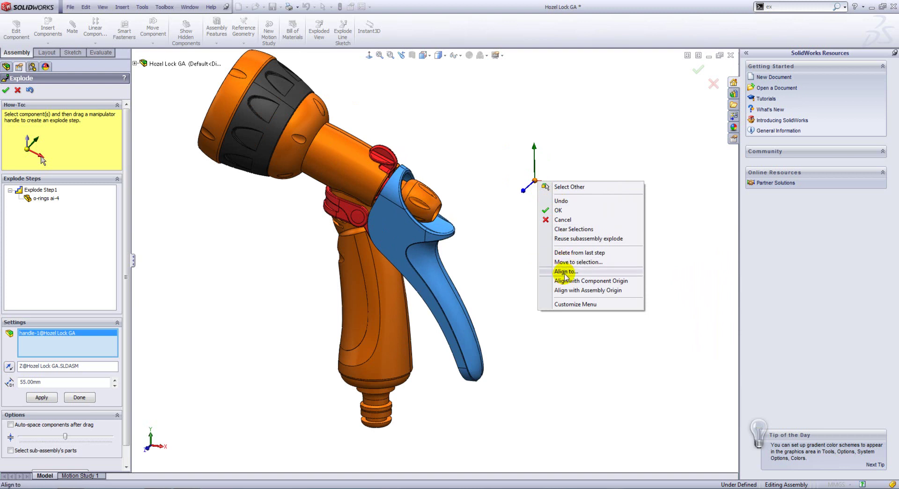
{"action": "left_click", "coordinate": [511, 240]}
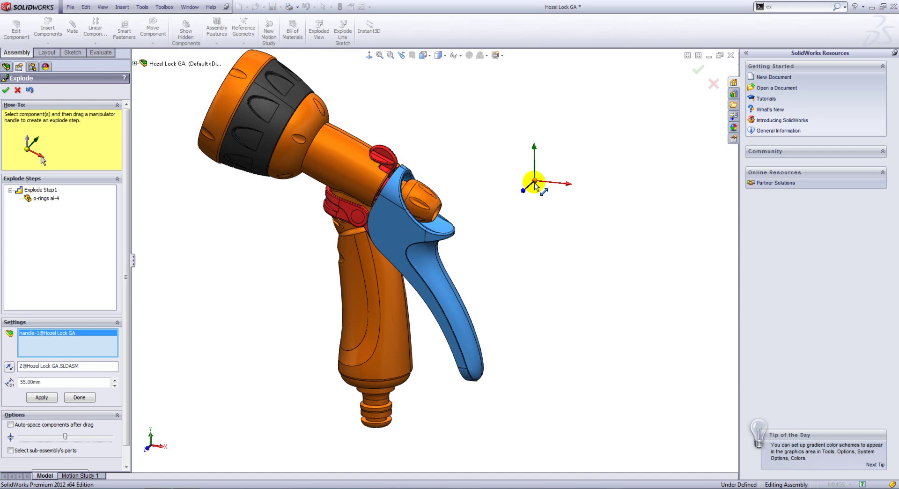
{"action": "left_click_drag", "start_coordinate": [534, 180], "coordinate": [440, 209]}
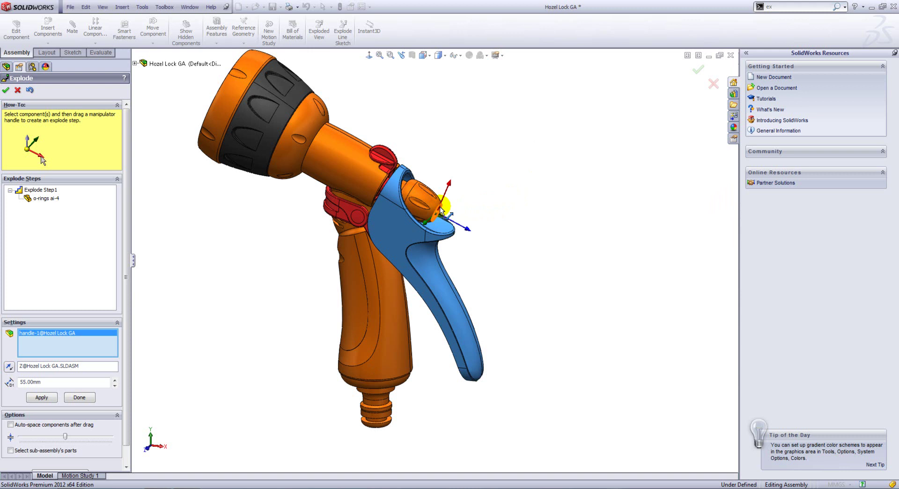
{"action": "middle_click_drag", "start_coordinate": [462, 211], "coordinate": [457, 263]}
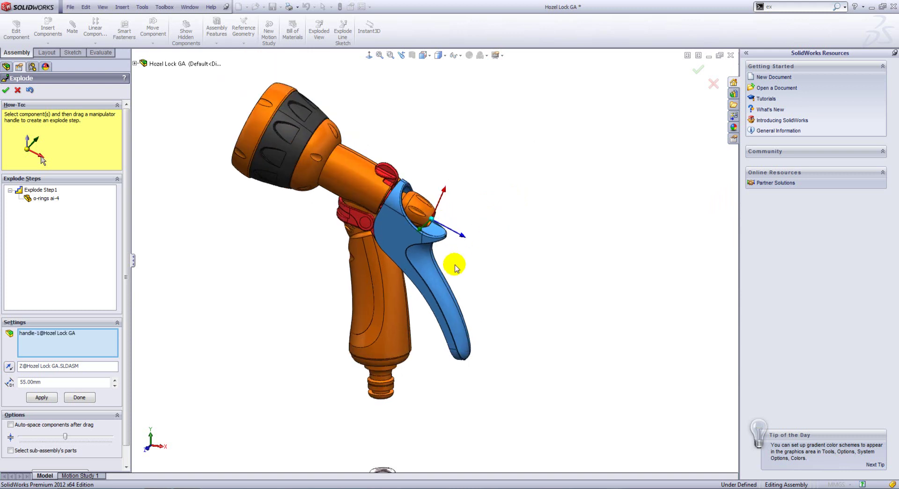
Explode the trigger handle about 296 mm away from the body along the barrel axis
{"action": "key", "text": "ctrl+1"}
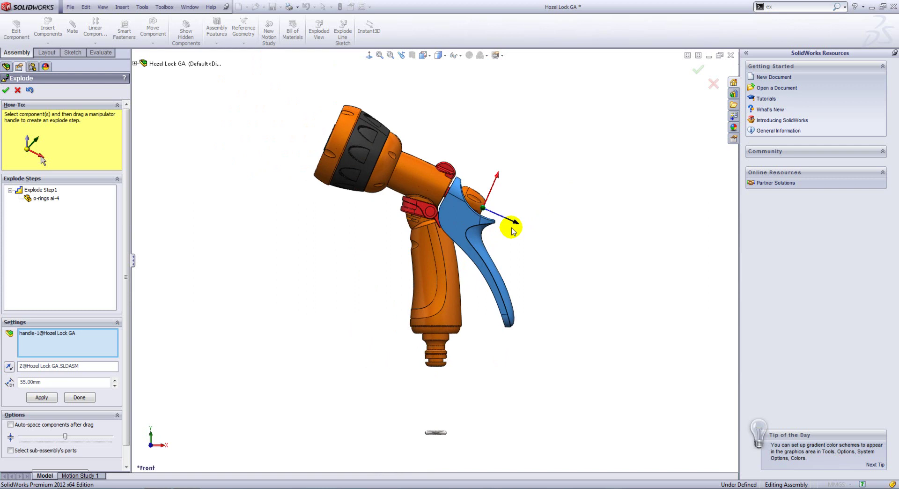
{"action": "left_click_drag", "start_coordinate": [514, 224], "coordinate": [654, 305]}
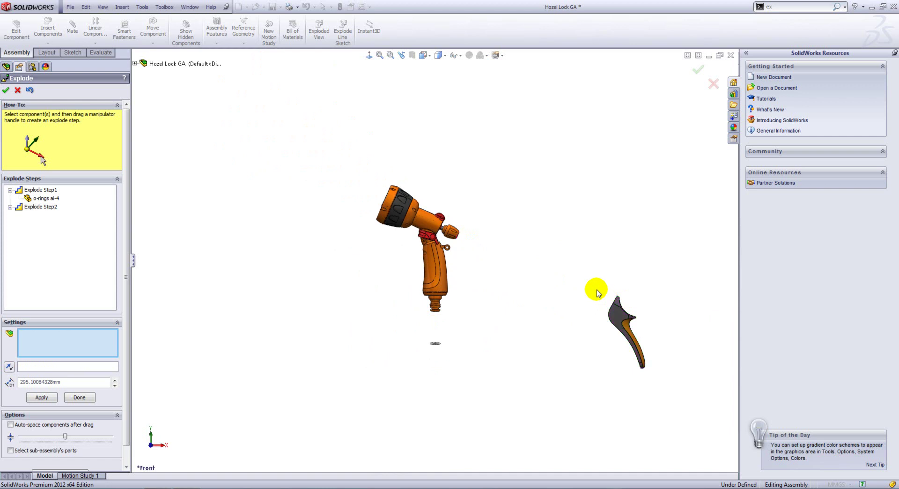
{"action": "scroll", "coordinate": [596, 293], "scroll_direction": "down", "scroll_amount": 2}
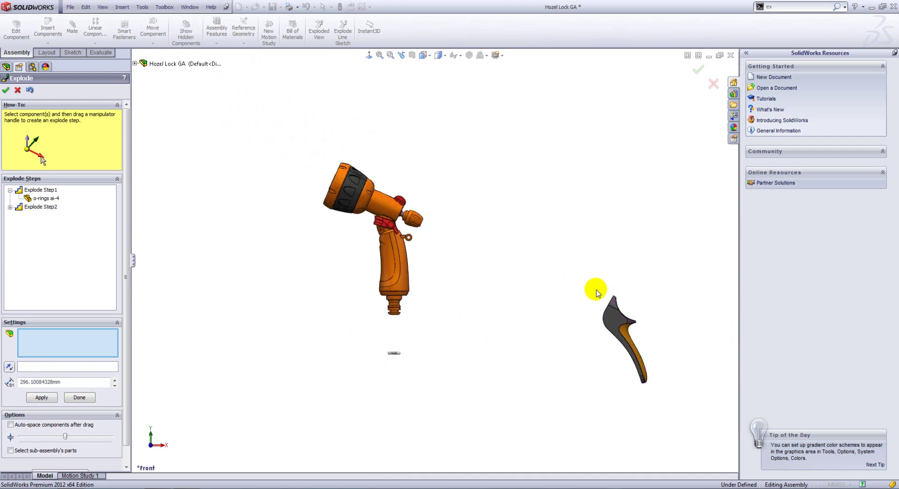
Clear the selected Tactical Firing Pin sub-assembly and enable selection of individual sub-assembly parts
{"action": "left_click", "coordinate": [423, 222]}
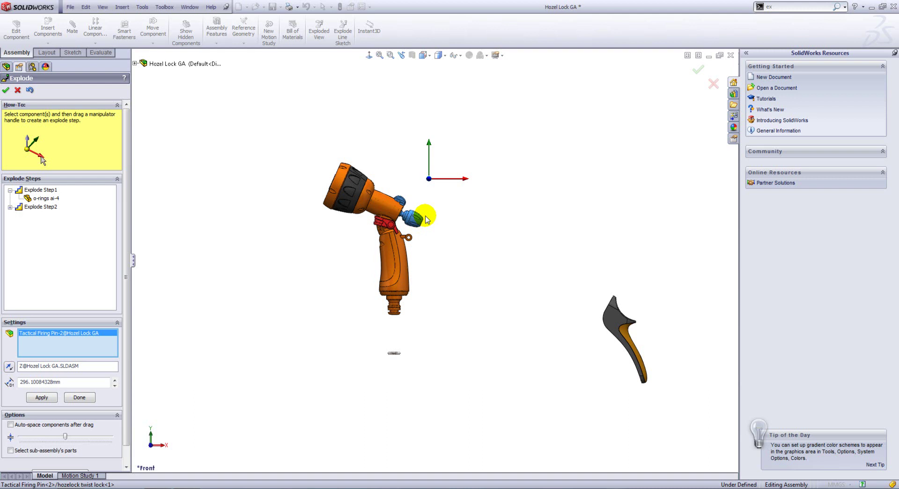
{"action": "scroll", "coordinate": [426, 219], "scroll_direction": "down", "scroll_amount": 4}
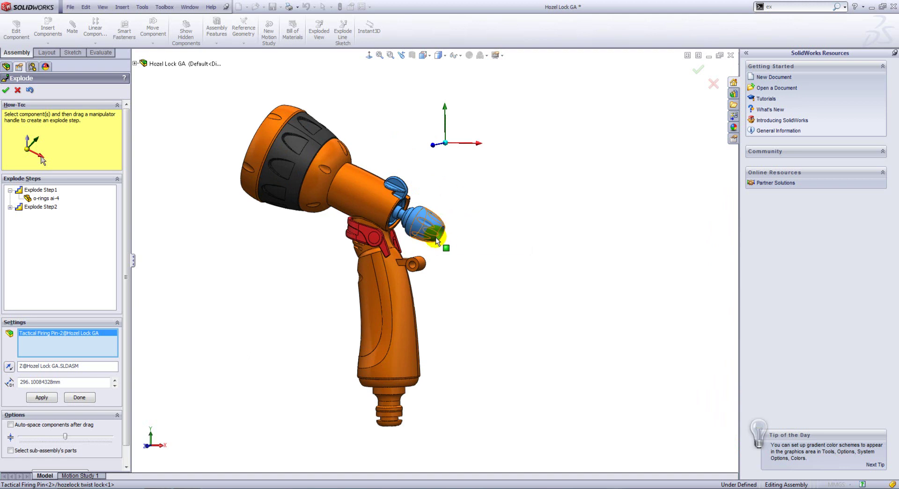
{"action": "key", "text": "Escape"}
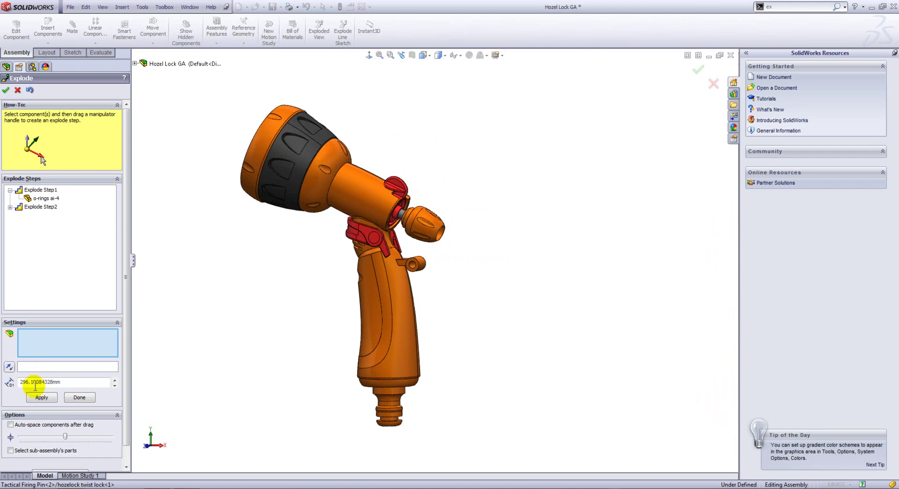
{"action": "left_click", "coordinate": [12, 451]}
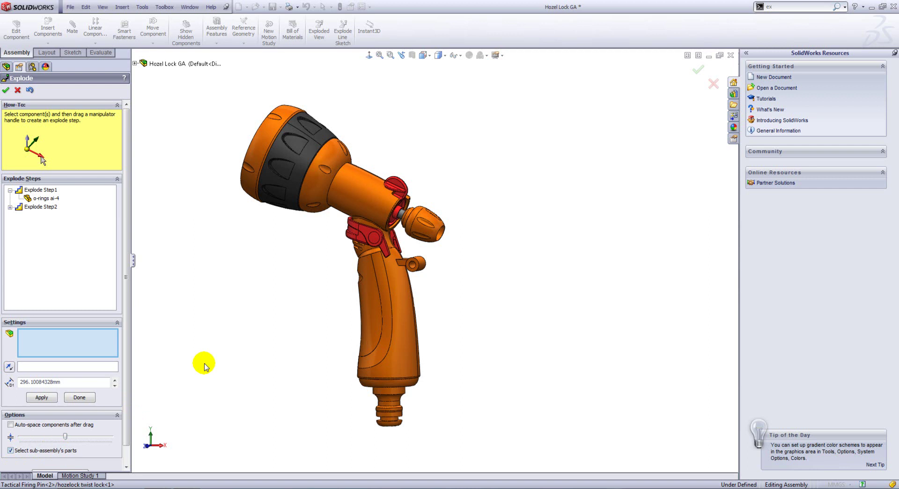
Explode the orange twist lock knob about 358 mm along the barrel axis, beyond the handle
{"action": "left_click", "coordinate": [415, 236]}
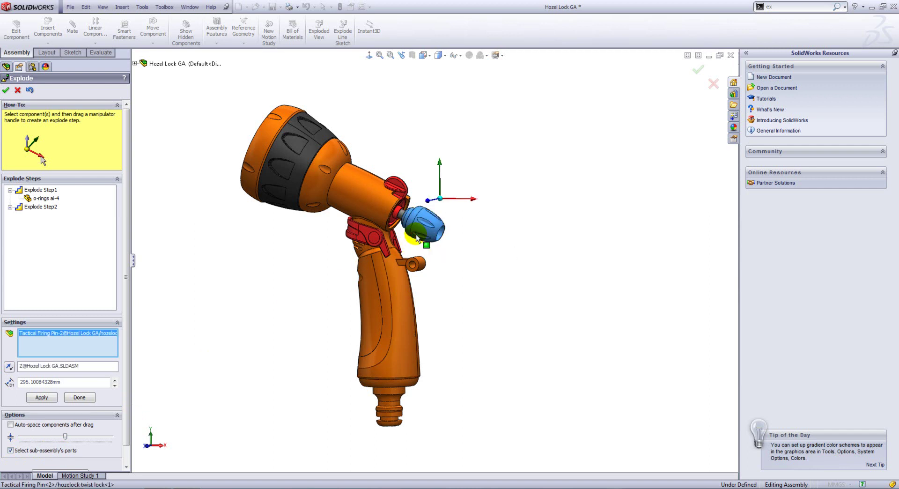
{"action": "key", "text": "ctrl+1"}
{"action": "left_click_drag", "start_coordinate": [342, 191], "coordinate": [623, 315]}
Explode the firing pin about 255 mm and the red trigger safety about 185 mm along the barrel axis
{"action": "left_click", "coordinate": [328, 196]}
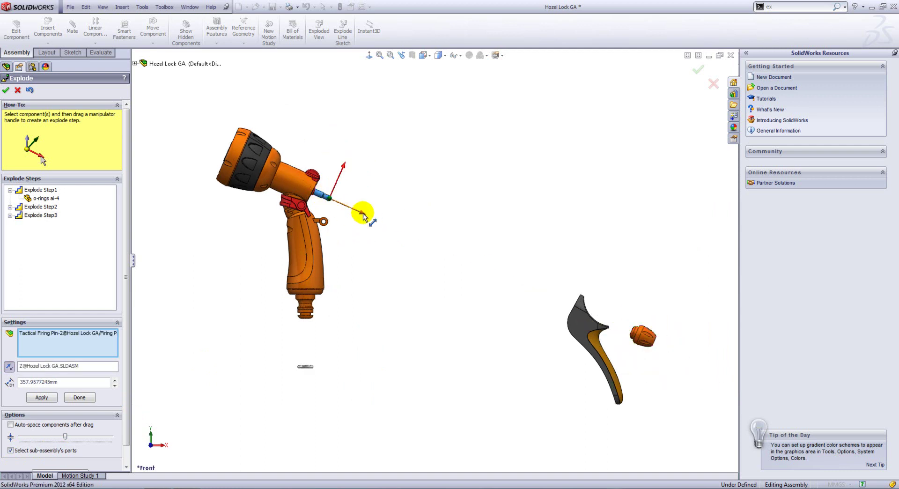
{"action": "left_click_drag", "start_coordinate": [363, 215], "coordinate": [566, 265]}
{"action": "left_click", "coordinate": [316, 181]}
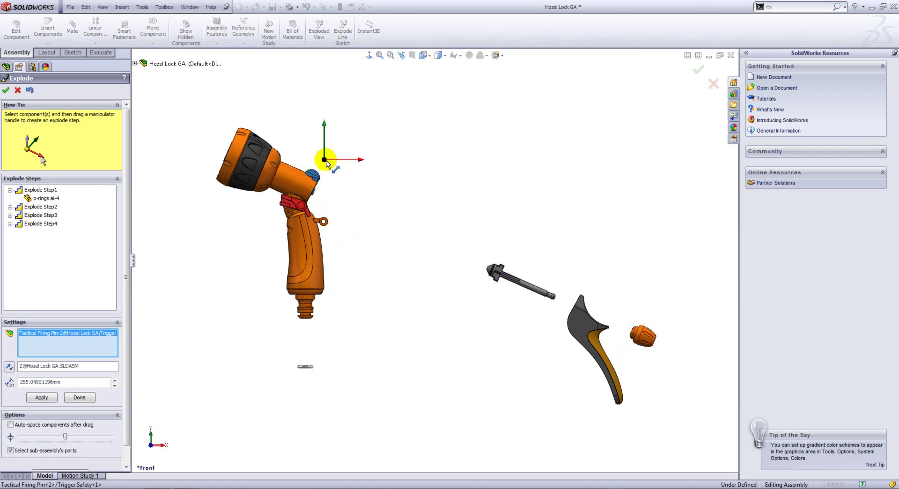
{"action": "left_click_drag", "start_coordinate": [326, 163], "coordinate": [459, 246]}
Explode the grey bush about 141 mm and the O-ring behind it about 122 mm out of the barrel
{"action": "middle_click_drag", "start_coordinate": [459, 246], "coordinate": [364, 208]}
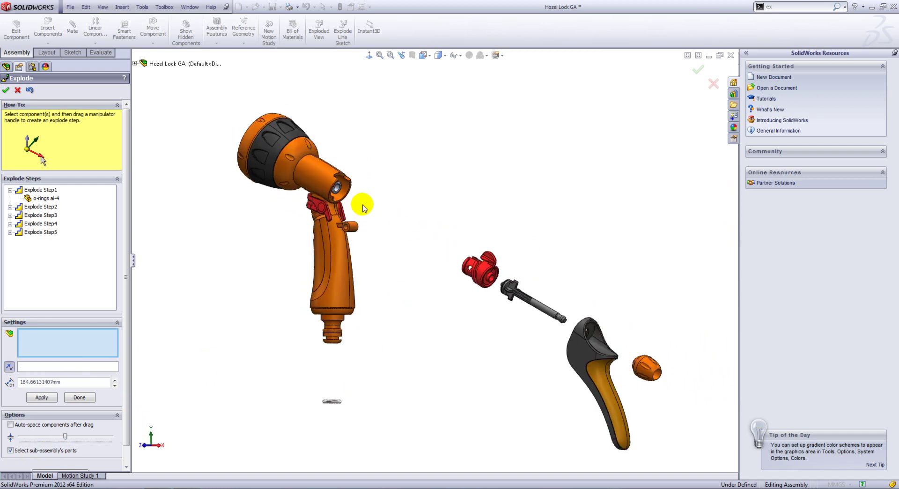
{"action": "scroll", "coordinate": [364, 208], "scroll_direction": "down", "scroll_amount": 5}
{"action": "left_click", "coordinate": [349, 192]}
{"action": "left_click_drag", "start_coordinate": [381, 205], "coordinate": [735, 440]}
{"action": "middle_click_drag", "start_coordinate": [547, 283], "coordinate": [435, 220]}
{"action": "left_click", "coordinate": [426, 213]}
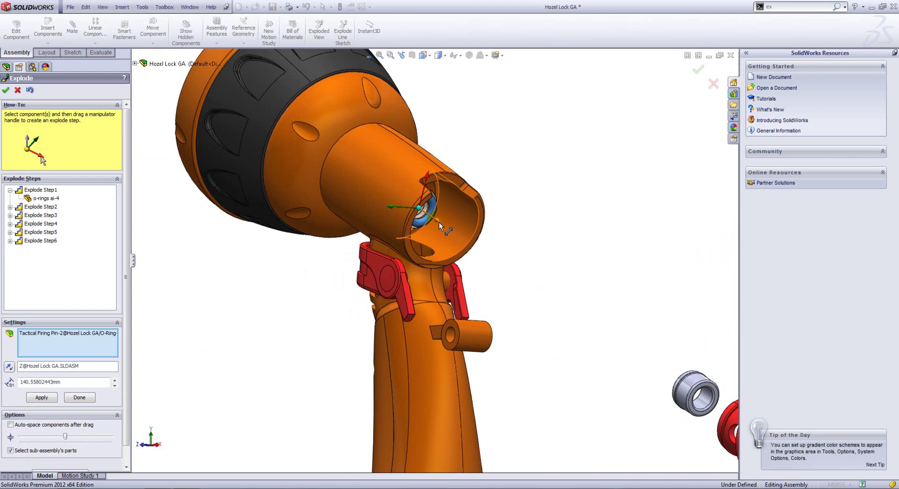
{"action": "left_click_drag", "start_coordinate": [439, 221], "coordinate": [650, 362]}
Explode the washer out of the barrel in front of the O-ring, and pull the spring out about 72 mm
{"action": "left_click", "coordinate": [700, 403]}
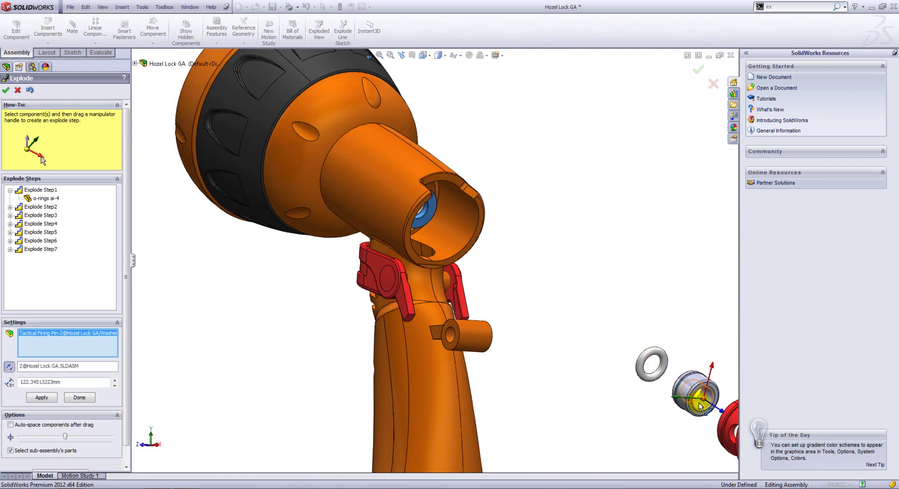
{"action": "scroll", "coordinate": [412, 263], "scroll_direction": "up", "scroll_amount": 5}
{"action": "left_click_drag", "start_coordinate": [552, 331], "coordinate": [416, 209]}
{"action": "left_click", "coordinate": [512, 291]}
{"action": "left_click_drag", "start_coordinate": [506, 288], "coordinate": [461, 257]}
{"action": "left_click", "coordinate": [577, 256]}
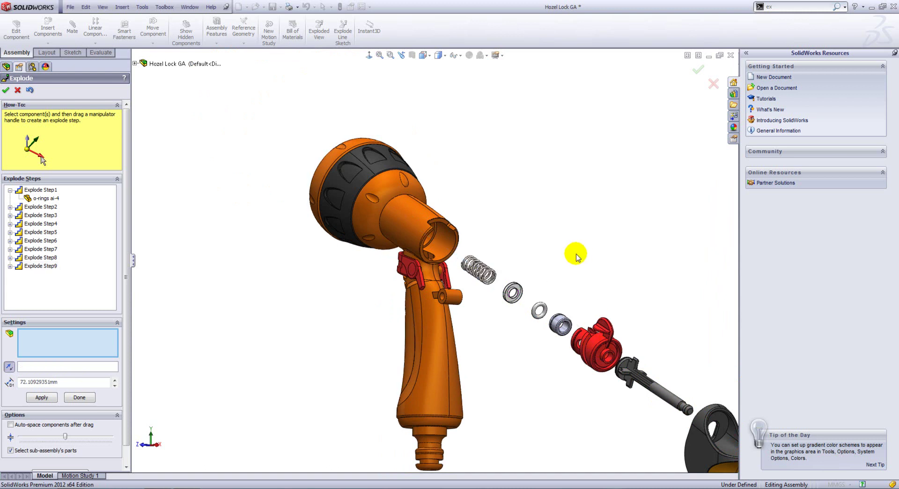
Check individual explode steps against their parts and adjust the grey bush's explode distance to about 141 mm
{"action": "key", "text": "ctrl+1"}
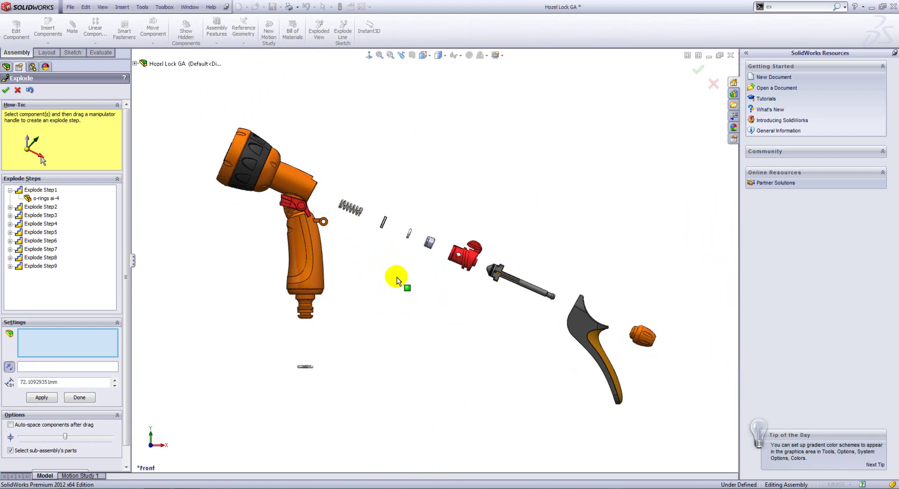
{"action": "left_click", "coordinate": [21, 190]}
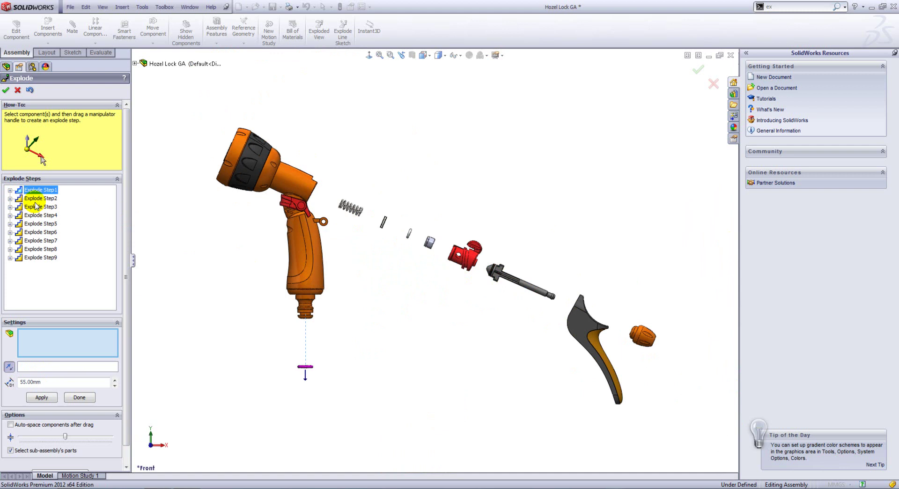
{"action": "left_click", "coordinate": [32, 198]}
{"action": "left_click", "coordinate": [38, 215]}
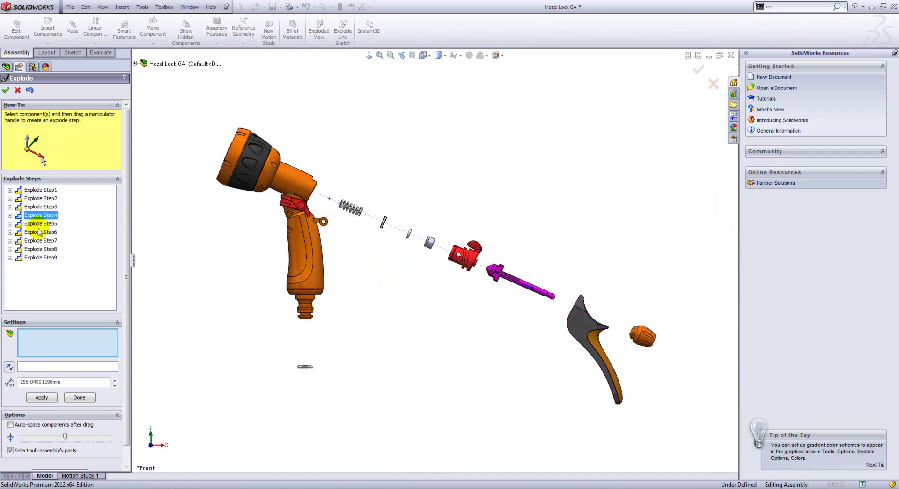
{"action": "left_click", "coordinate": [39, 232]}
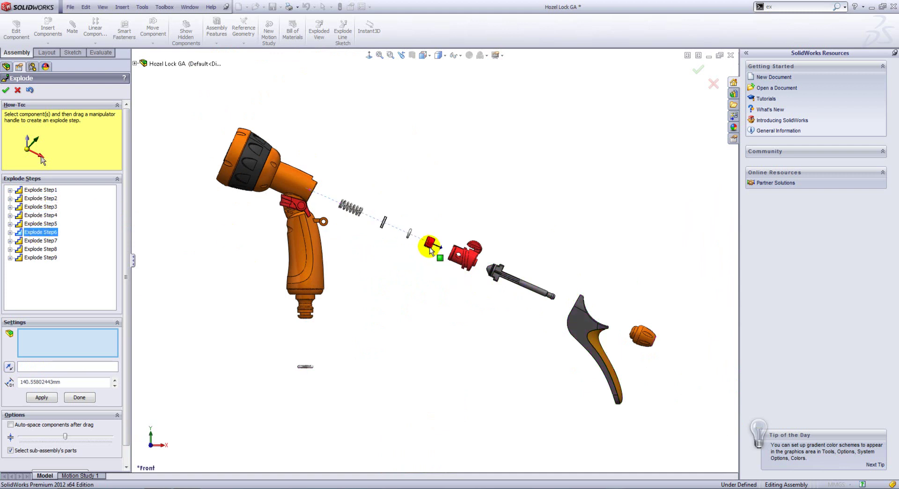
{"action": "left_click_drag", "start_coordinate": [440, 252], "coordinate": [430, 239]}
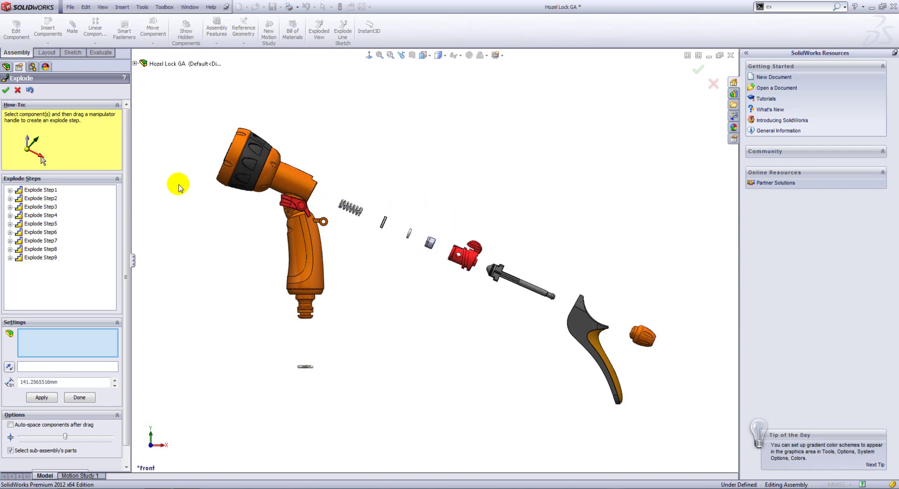
Explode the head parts as an auto-spaced chain off the front of the gun, with the explode direction aligned to the head's axis
{"action": "scroll", "coordinate": [406, 224], "scroll_direction": "up", "scroll_amount": 2}
{"action": "scroll", "coordinate": [261, 187], "scroll_direction": "down", "scroll_amount": 2}
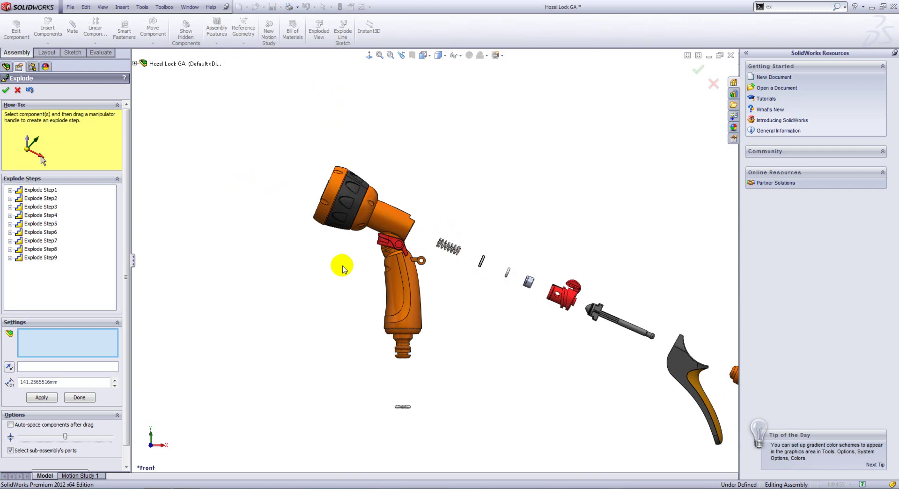
{"action": "left_click_drag", "start_coordinate": [338, 205], "coordinate": [300, 109]}
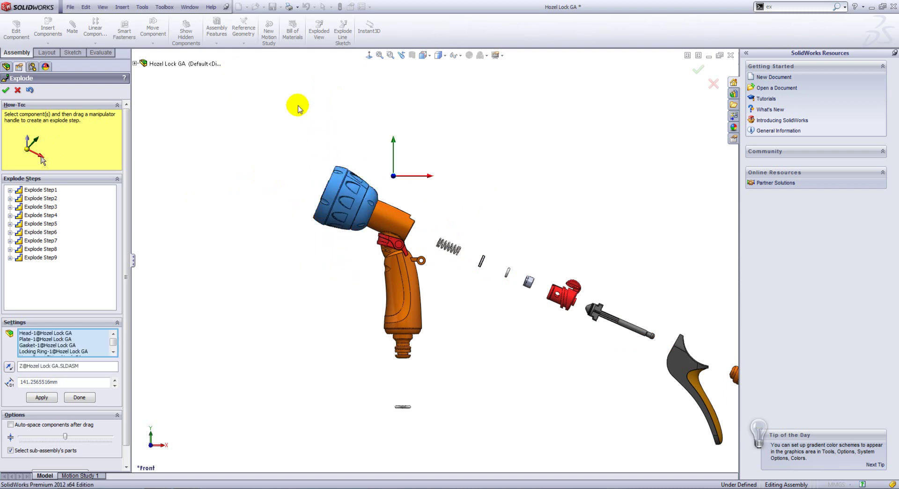
{"action": "left_click", "coordinate": [10, 424]}
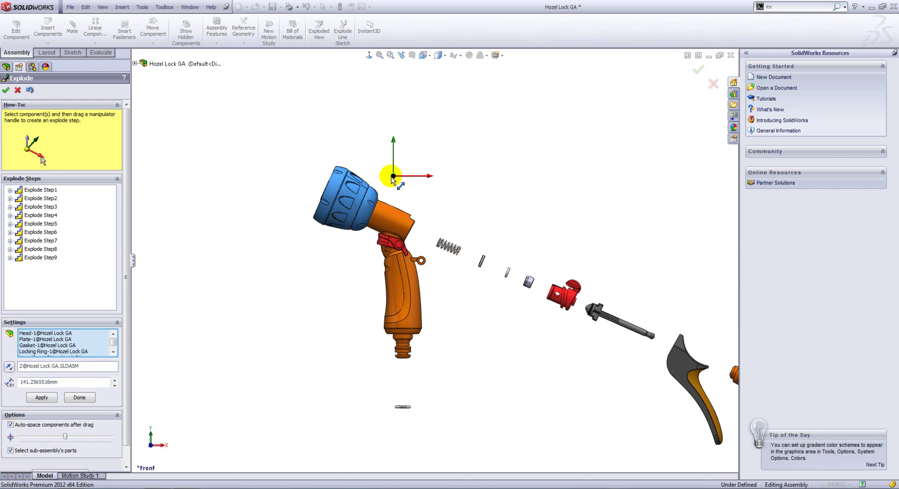
{"action": "left_click_drag", "start_coordinate": [394, 176], "coordinate": [330, 187]}
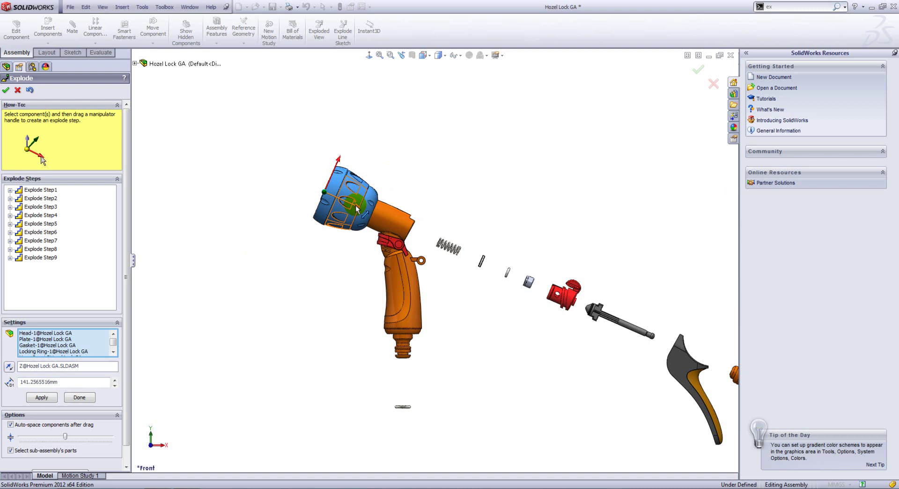
{"action": "left_click_drag", "start_coordinate": [357, 210], "coordinate": [340, 201]}
{"action": "key", "text": "z"}
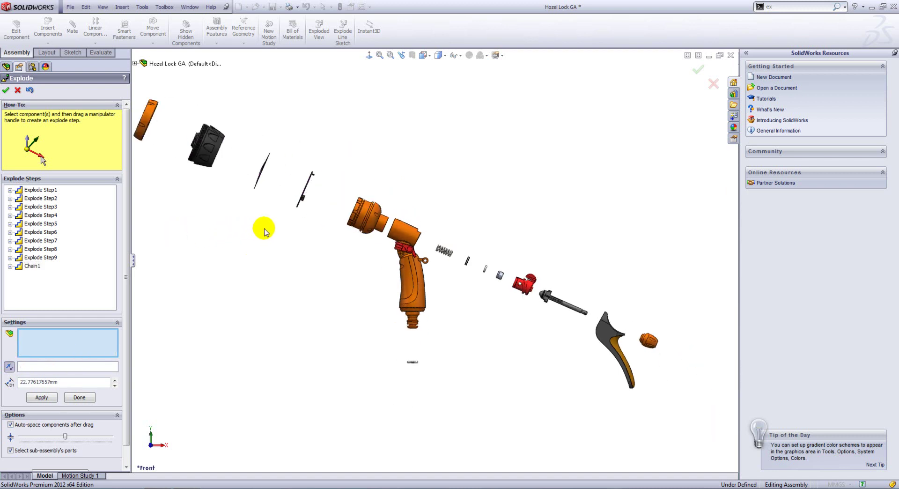
{"action": "key", "text": "z"}
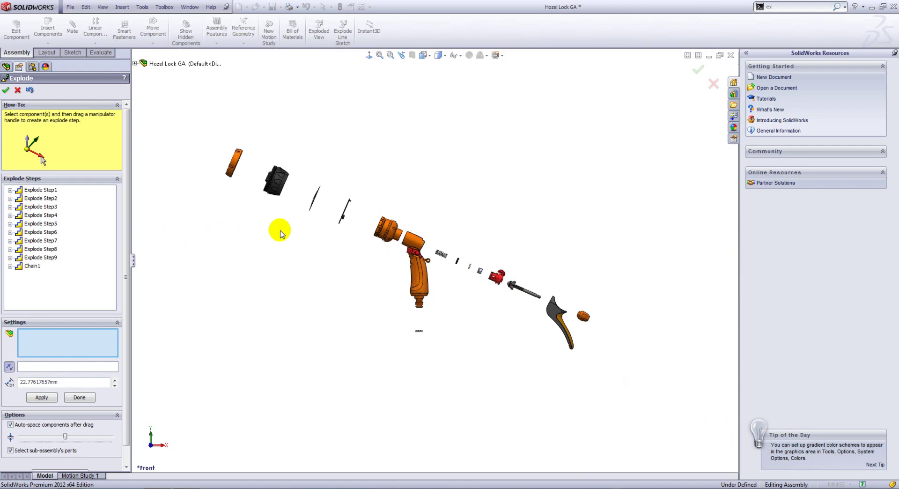
Adjust the chain spacing of the head's front discs, black grip and locking ring along the barrel axis, and finish the exploded view
{"action": "left_click", "coordinate": [32, 266]}
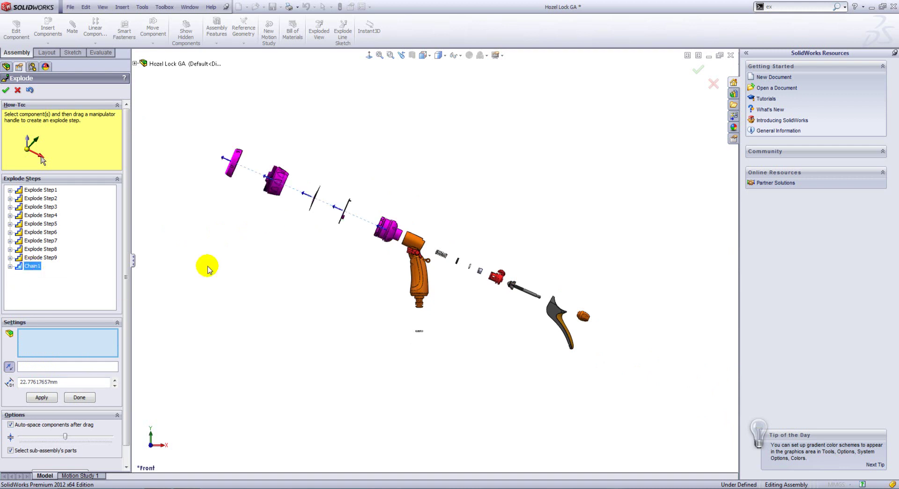
{"action": "scroll", "coordinate": [328, 245], "scroll_direction": "down", "scroll_amount": 3}
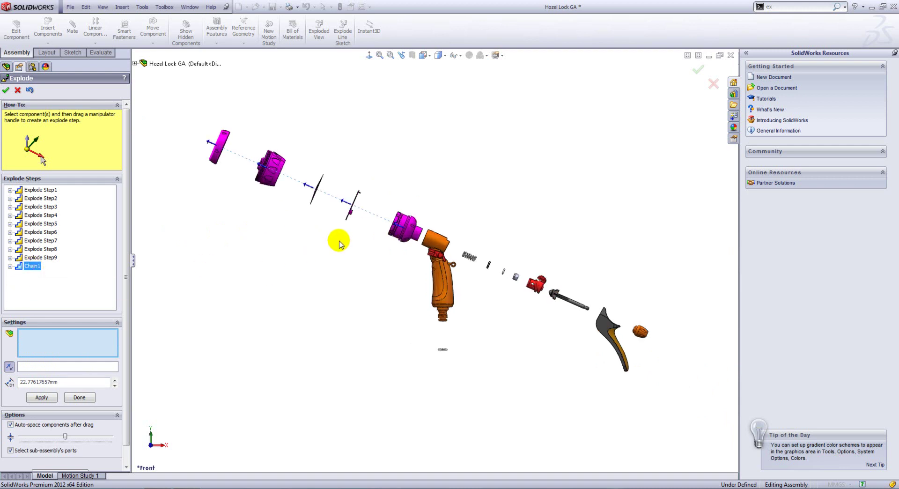
{"action": "left_click", "coordinate": [352, 199]}
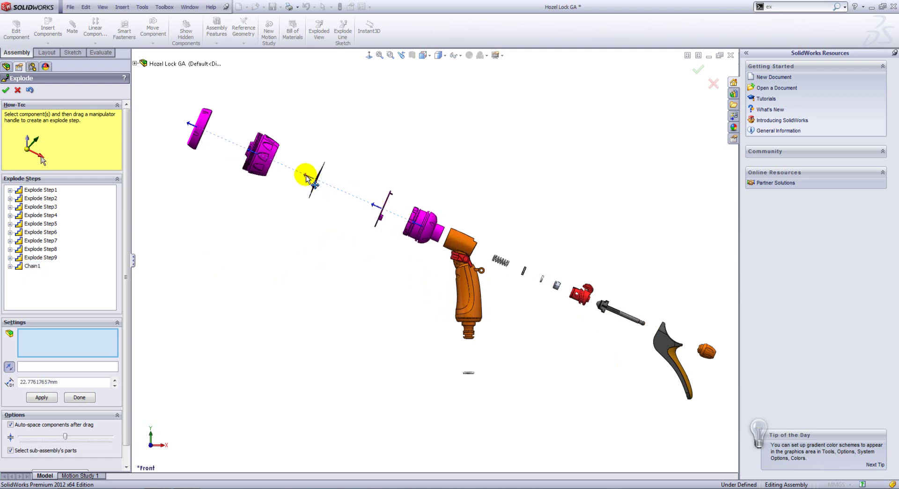
{"action": "left_click_drag", "start_coordinate": [305, 178], "coordinate": [335, 192]}
{"action": "left_click", "coordinate": [254, 158]}
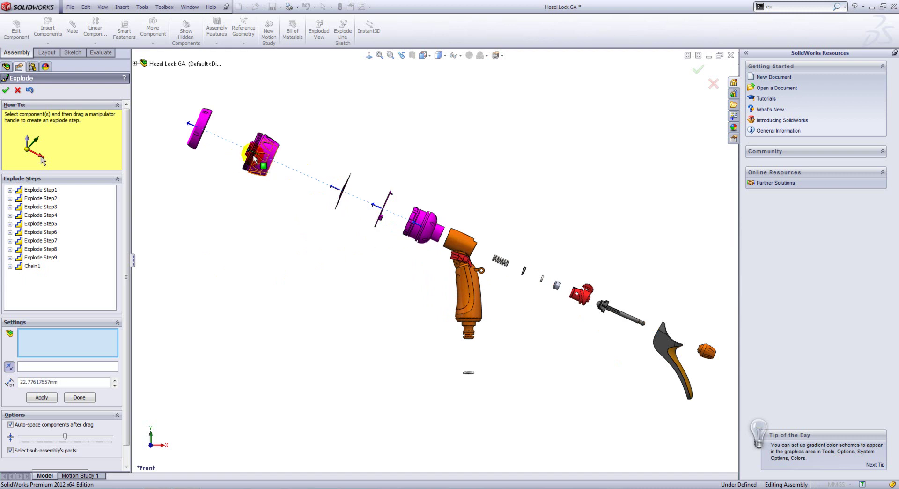
{"action": "left_click_drag", "start_coordinate": [255, 158], "coordinate": [287, 173]}
{"action": "left_click", "coordinate": [190, 124]}
{"action": "left_click_drag", "start_coordinate": [190, 124], "coordinate": [229, 146]}
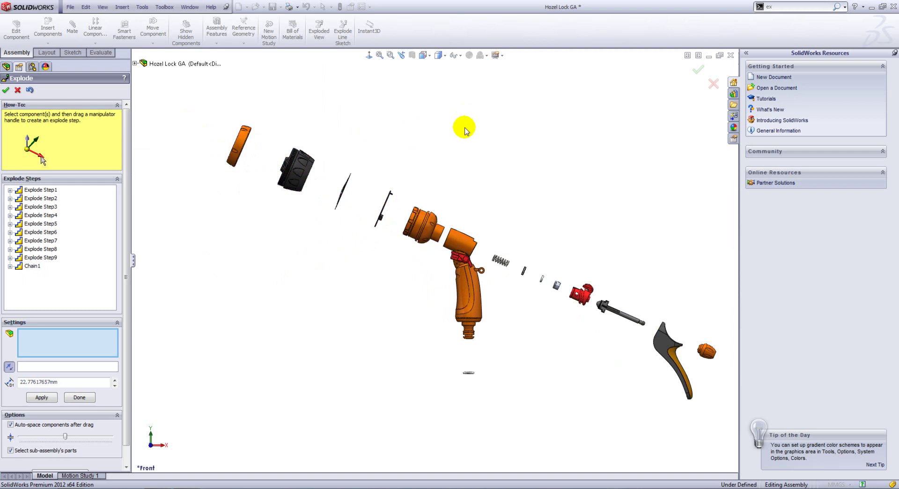
{"action": "left_click", "coordinate": [5, 90]}
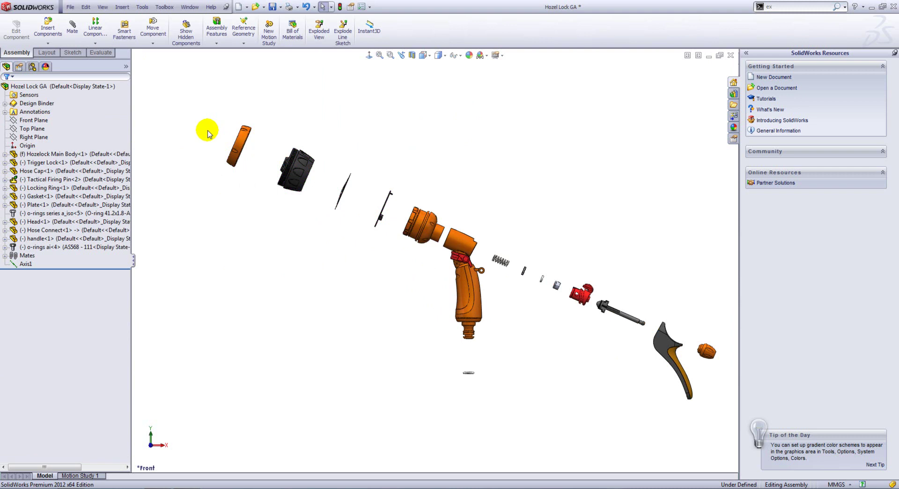
Switch the assembly to the isometric view and collapse its exploded view
{"action": "key", "text": "ctrl+7"}
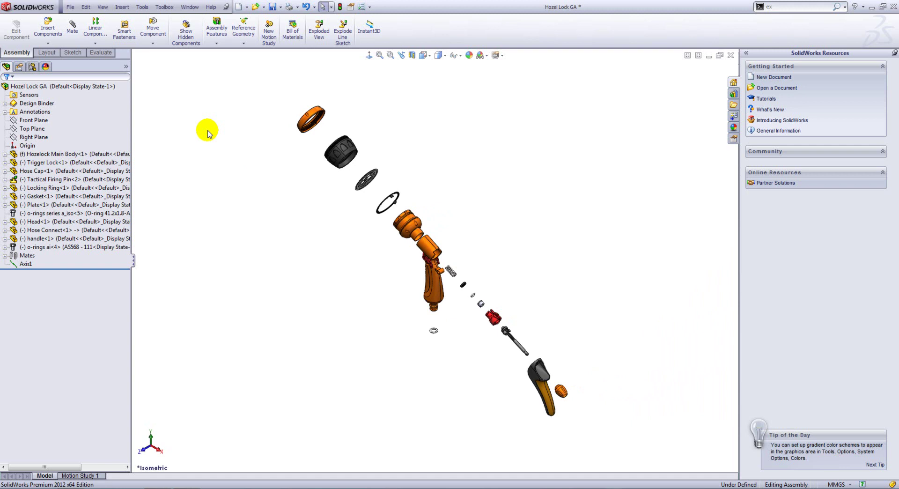
{"action": "right_click", "coordinate": [337, 248]}
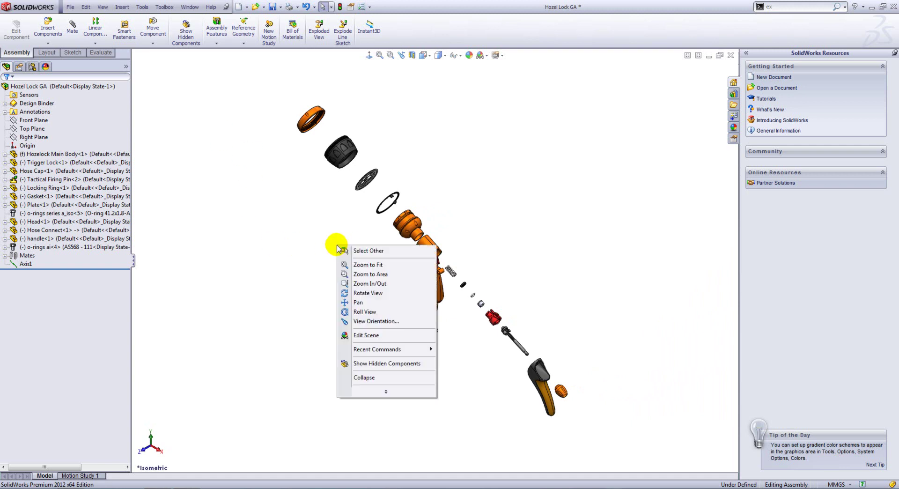
{"action": "left_click", "coordinate": [369, 377]}
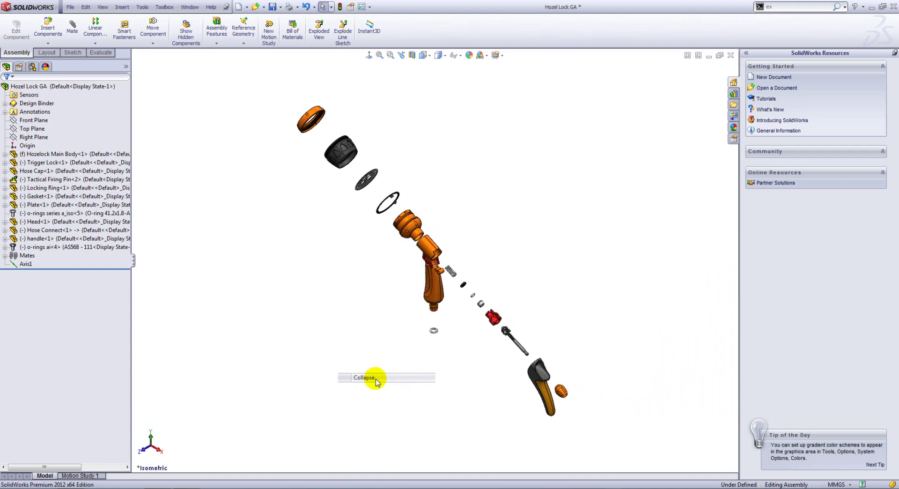
List the explode steps stored under the exploded view of the Default configuration
{"action": "left_click", "coordinate": [36, 67]}
{"action": "left_click", "coordinate": [58, 88]}
{"action": "left_click", "coordinate": [15, 101]}
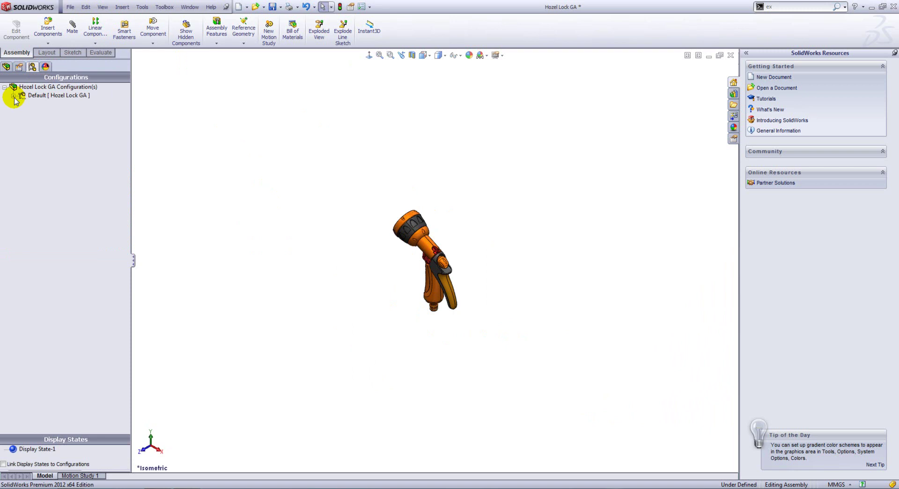
{"action": "left_click", "coordinate": [14, 96]}
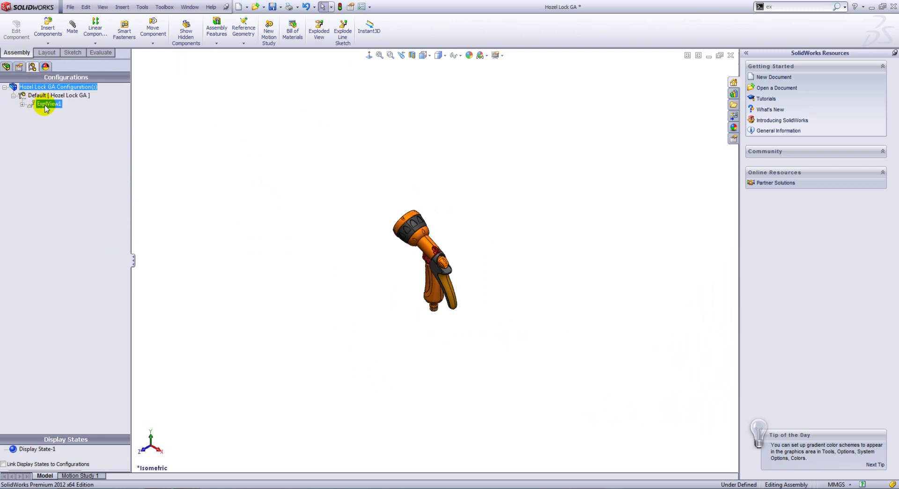
{"action": "left_click", "coordinate": [23, 104]}
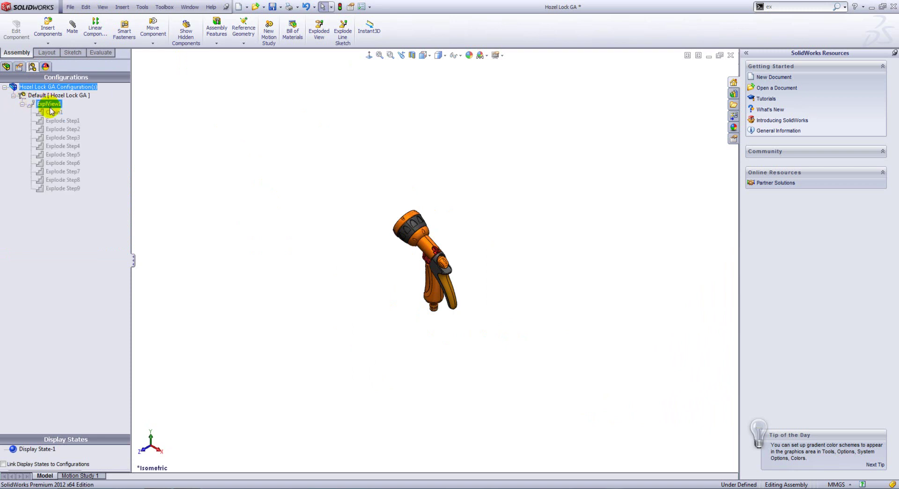
{"action": "left_click", "coordinate": [51, 103]}
Explode the assembly from its stored exploded view ExplView1 and collapse it again
{"action": "right_click", "coordinate": [53, 108]}
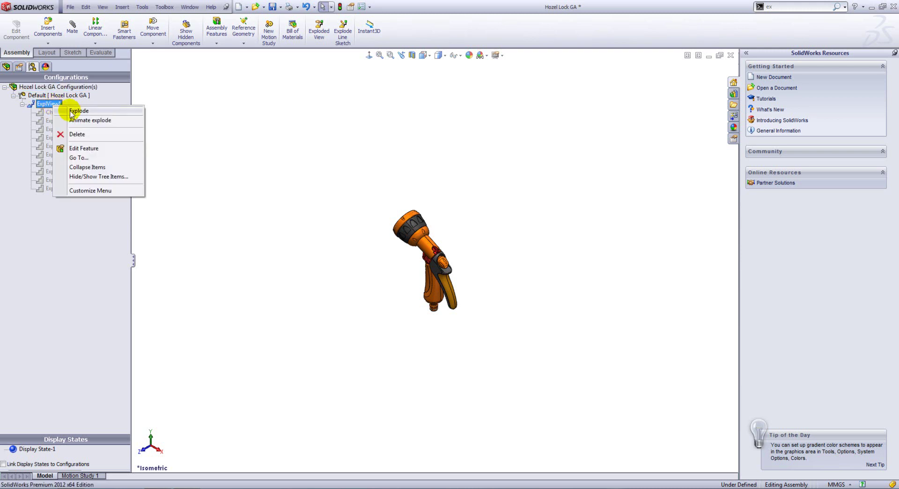
{"action": "left_click", "coordinate": [74, 110]}
{"action": "right_click", "coordinate": [51, 106]}
{"action": "left_click", "coordinate": [74, 111]}
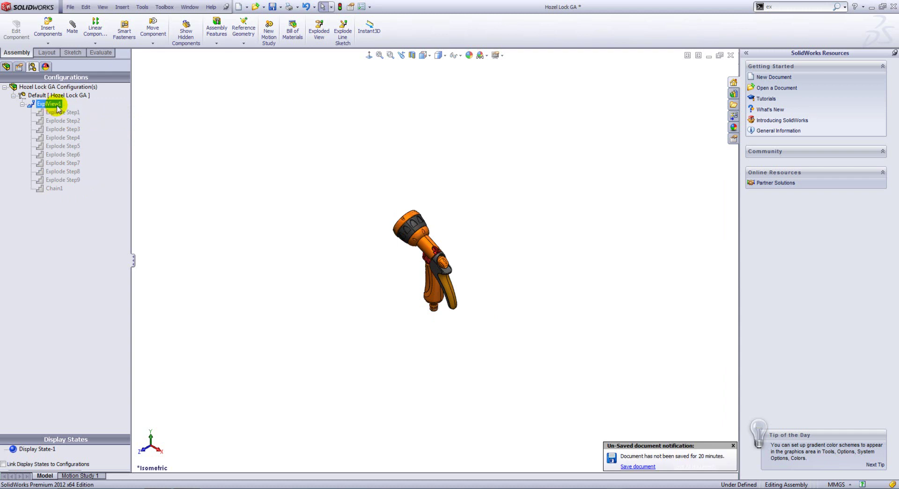
Play the explode animation of ExplView1 twice and close the animation playback
{"action": "right_click", "coordinate": [58, 107]}
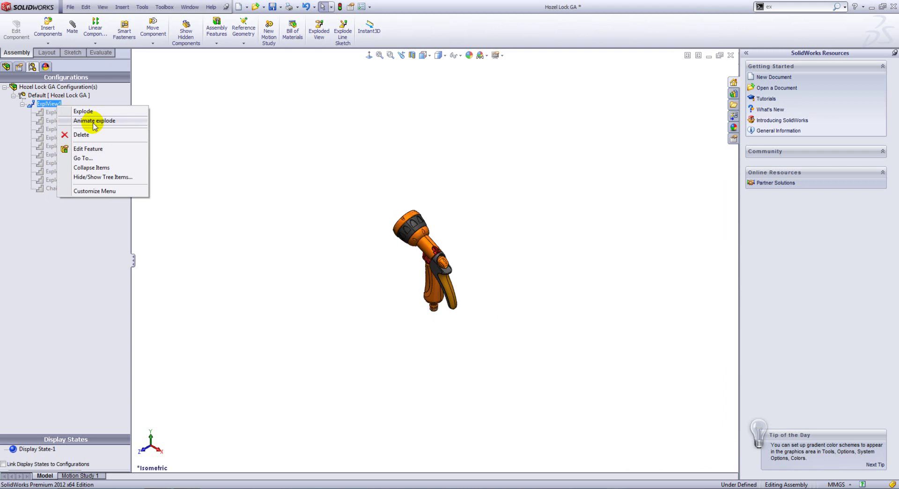
{"action": "left_click", "coordinate": [93, 121]}
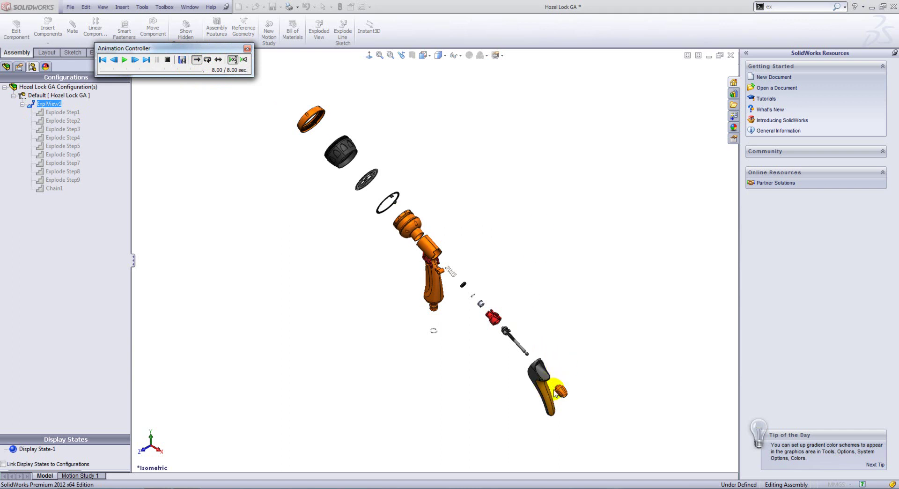
{"action": "left_click", "coordinate": [124, 60]}
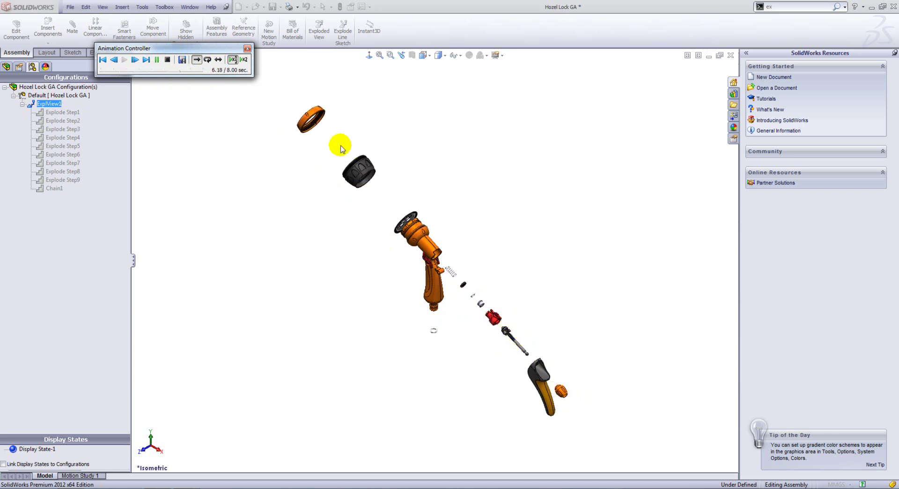
{"action": "left_click", "coordinate": [248, 49]}
Edit ExplView1 so that Explode Step3 comes directly after Explode Step1, ahead of Explode Step2
{"action": "left_click", "coordinate": [62, 112]}
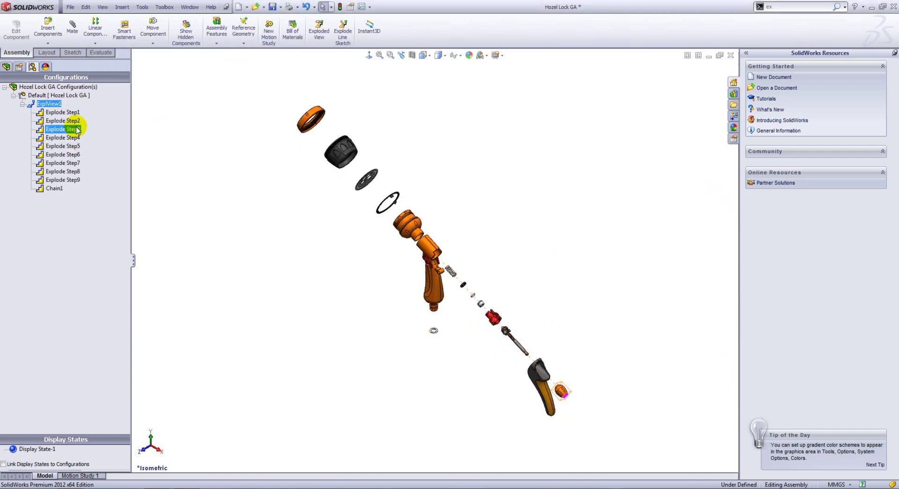
{"action": "left_click", "coordinate": [75, 120]}
{"action": "right_click", "coordinate": [76, 122]}
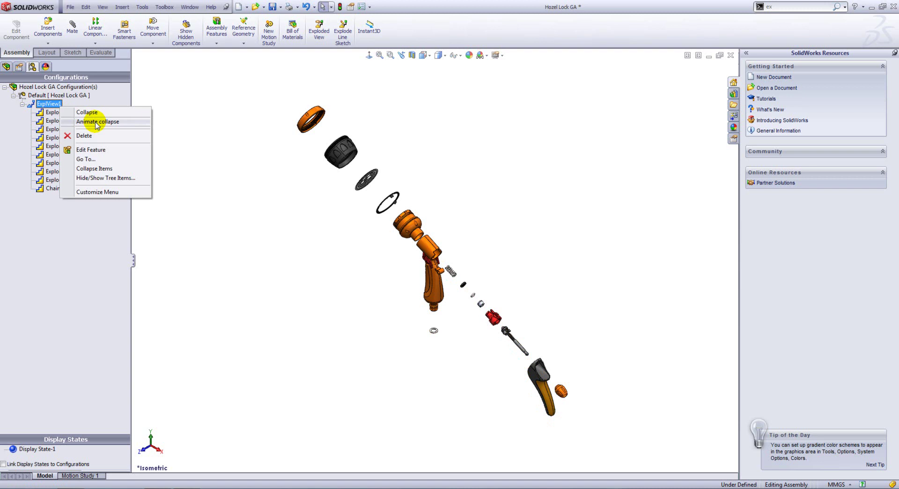
{"action": "left_click", "coordinate": [91, 149]}
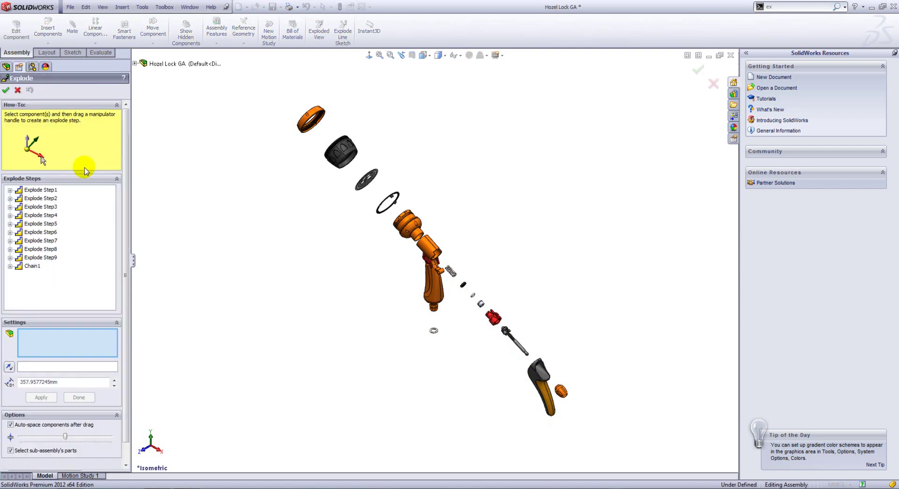
{"action": "left_click", "coordinate": [50, 207]}
{"action": "left_click", "coordinate": [55, 191]}
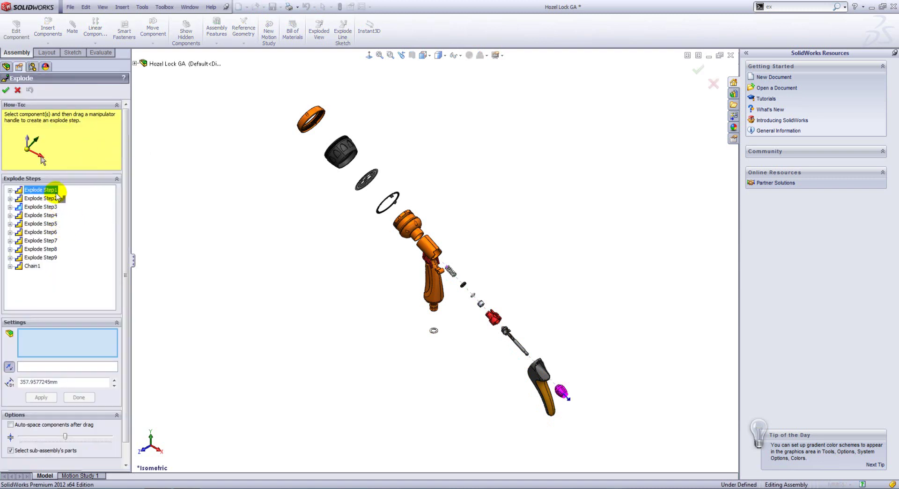
{"action": "left_click_drag", "start_coordinate": [57, 197], "coordinate": [57, 197]}
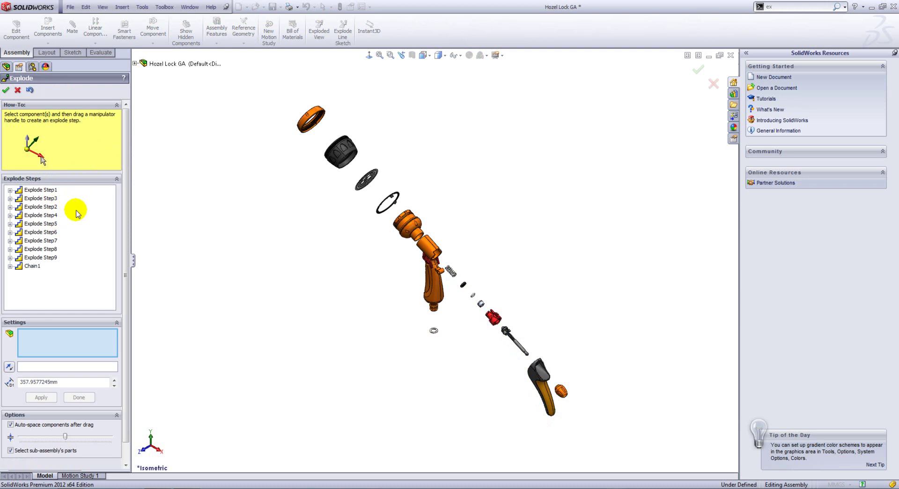
{"action": "left_click", "coordinate": [6, 90]}
Collapse the reordered exploded view, play its explode animation, and close the playback
{"action": "left_click", "coordinate": [55, 103]}
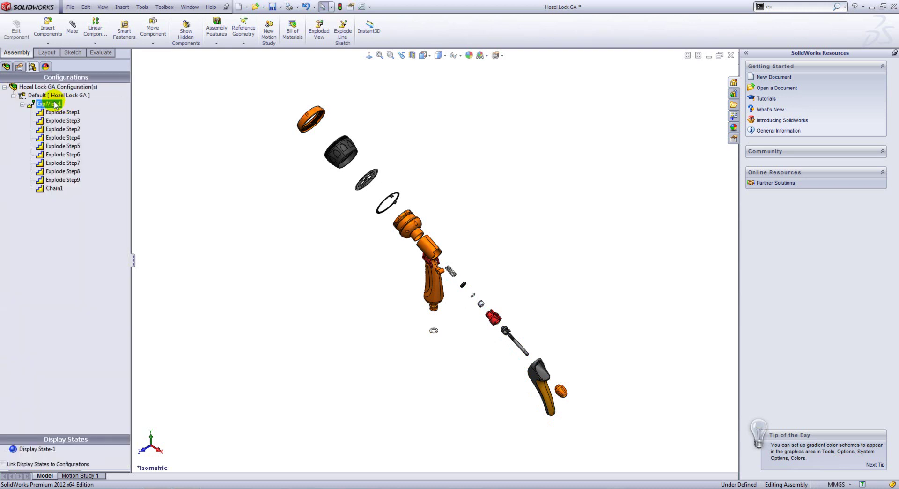
{"action": "right_click", "coordinate": [55, 104]}
{"action": "left_click", "coordinate": [81, 106]}
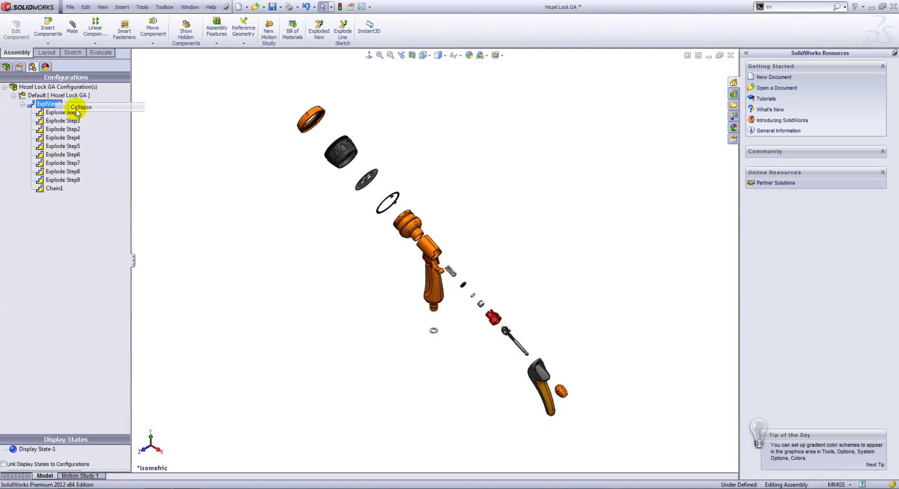
{"action": "right_click", "coordinate": [51, 104]}
{"action": "left_click", "coordinate": [73, 121]}
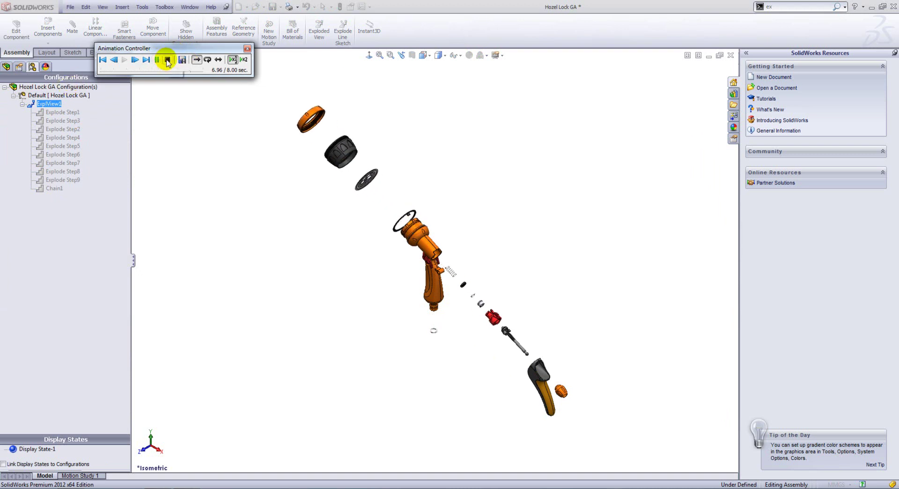
{"action": "left_click", "coordinate": [247, 48]}
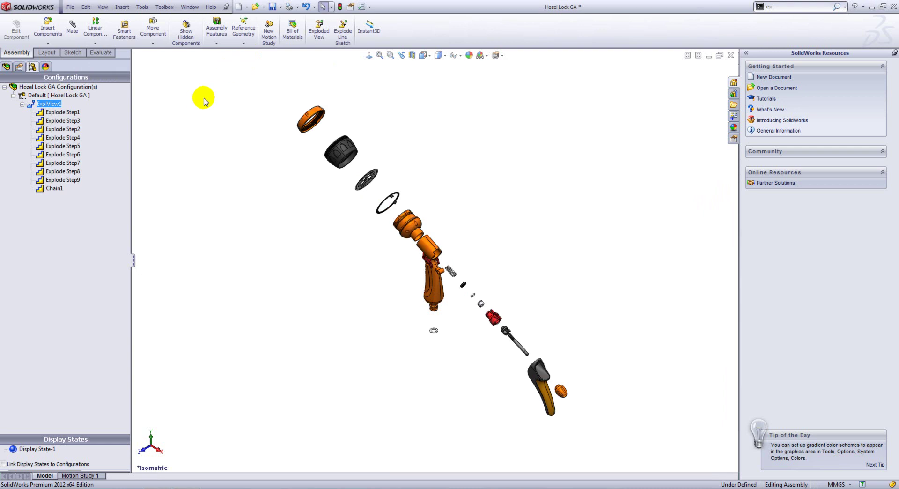
Create an explode line sketch with a route line from the locking ring's inner edge to the end edge of the orange knob behind the trigger
{"action": "left_click", "coordinate": [347, 44]}
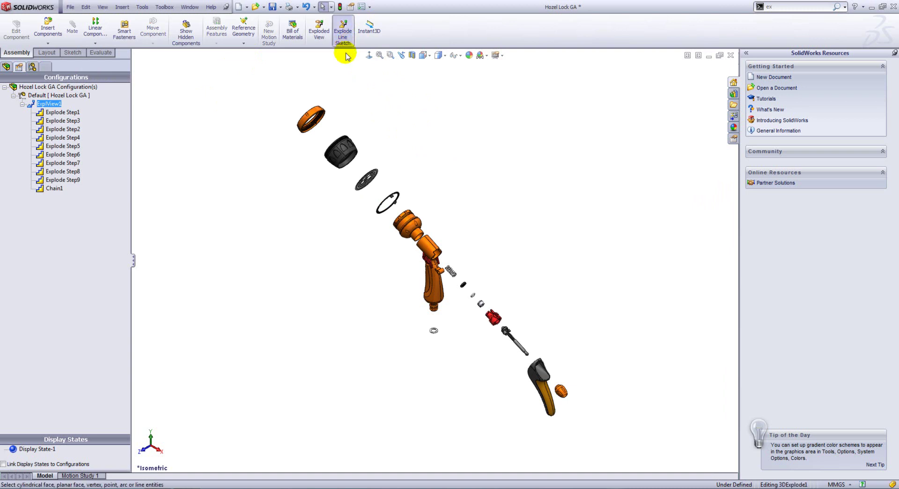
{"action": "scroll", "coordinate": [345, 116], "scroll_direction": "down", "scroll_amount": 6}
{"action": "scroll", "coordinate": [316, 233], "scroll_direction": "down", "scroll_amount": 3}
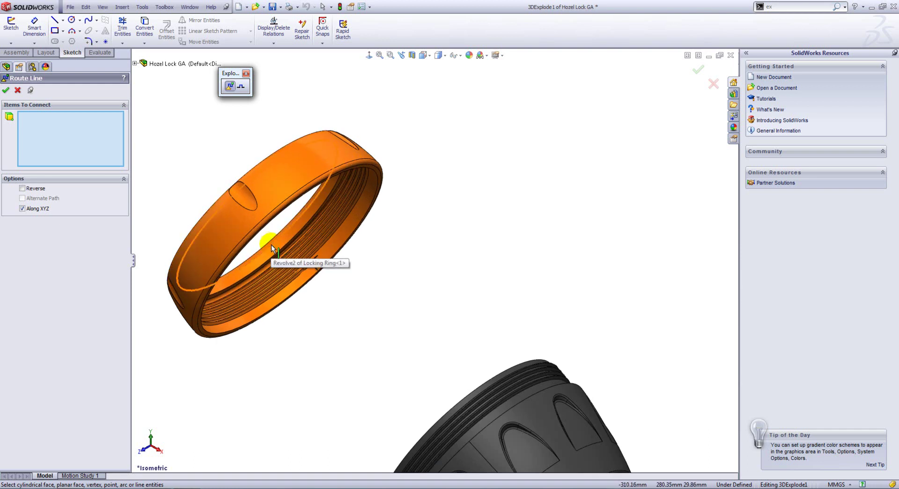
{"action": "left_click", "coordinate": [271, 244]}
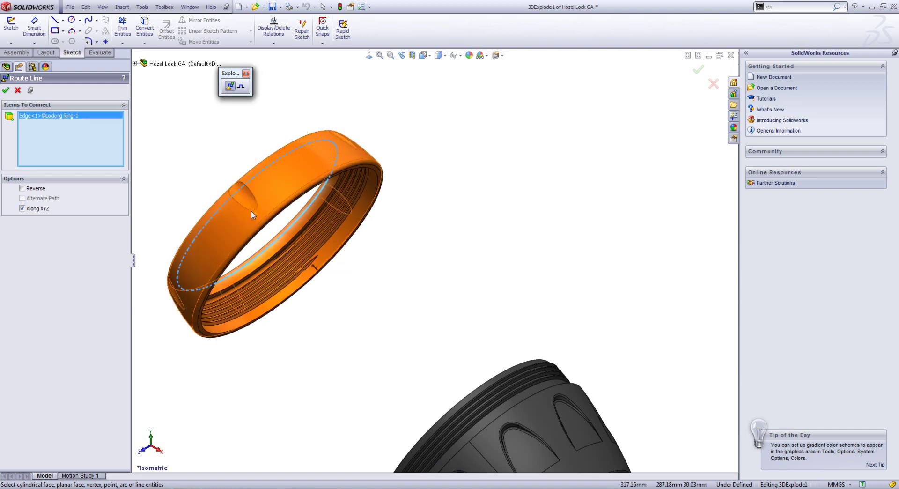
{"action": "scroll", "coordinate": [491, 299], "scroll_direction": "up", "scroll_amount": 6}
{"action": "scroll", "coordinate": [532, 416], "scroll_direction": "down", "scroll_amount": 10}
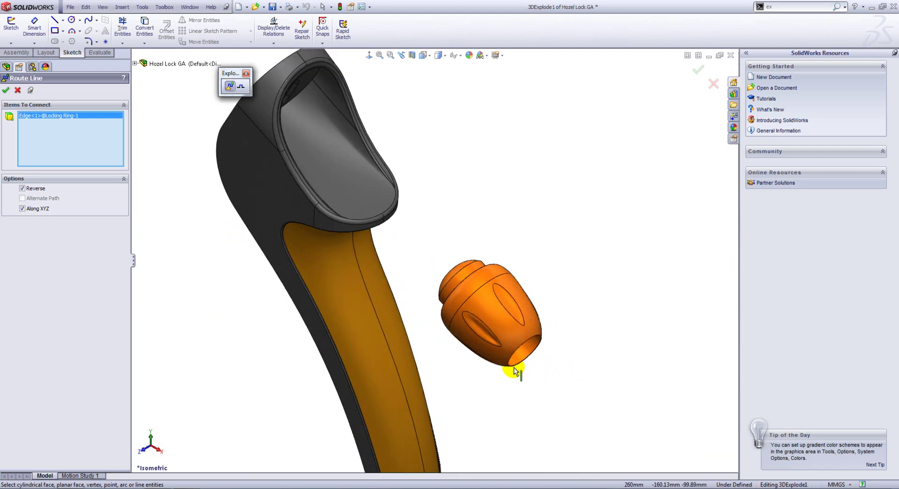
{"action": "left_click", "coordinate": [515, 370]}
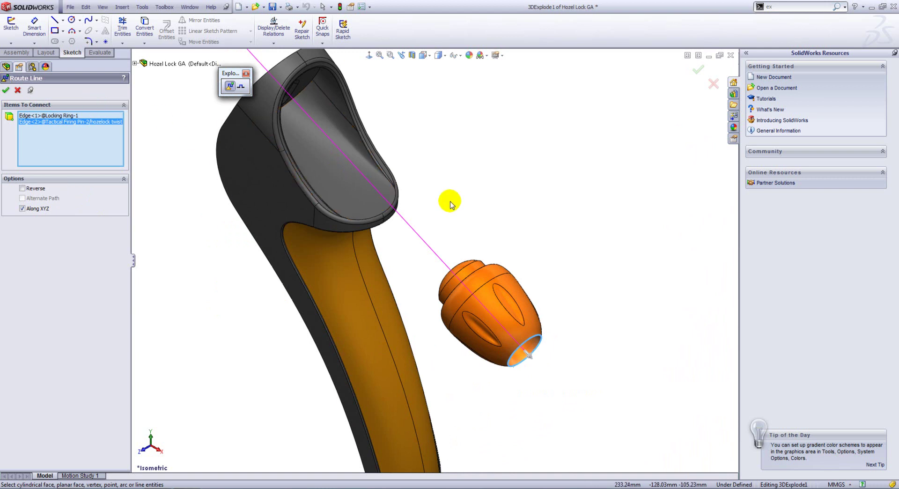
{"action": "key", "text": "f"}
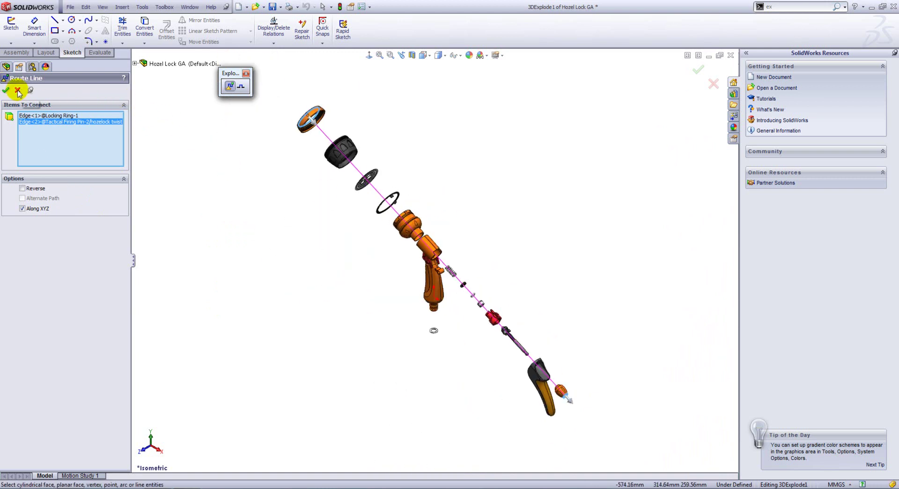
{"action": "left_click", "coordinate": [6, 90]}
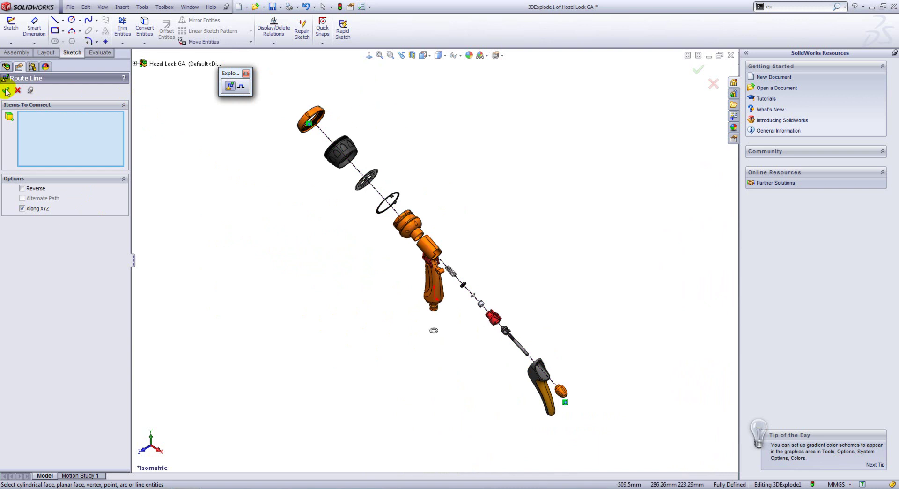
Exit the explode line sketch, collapse the exploded assembly, and restore the isometric view
{"action": "middle_click_drag", "start_coordinate": [321, 165], "coordinate": [399, 211]}
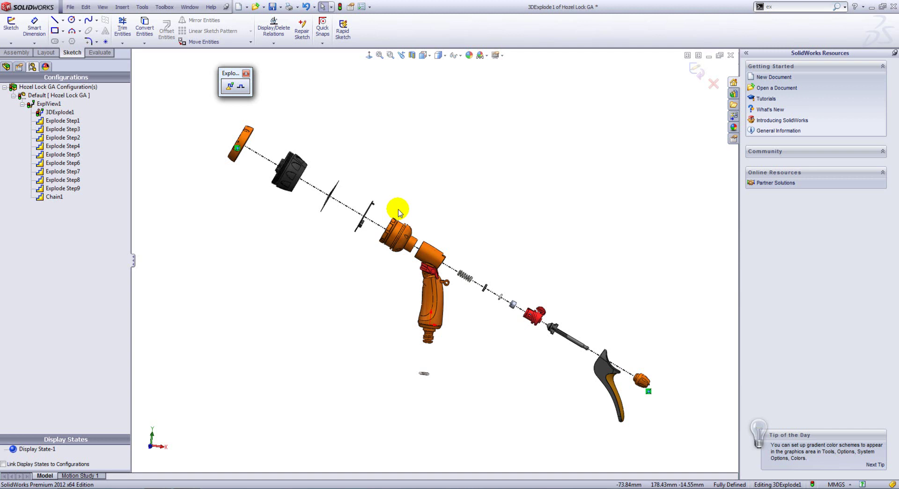
{"action": "right_click", "coordinate": [338, 109]}
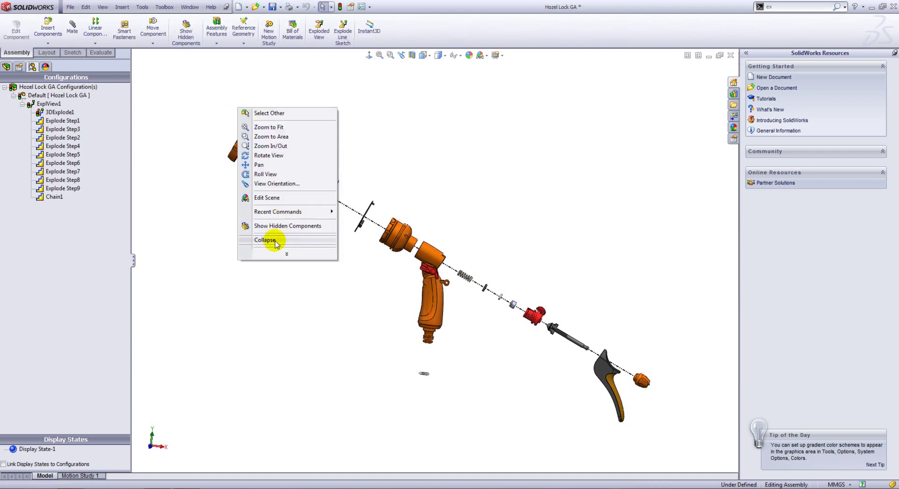
{"action": "left_click", "coordinate": [327, 241]}
{"action": "key", "text": "ctrl+7"}
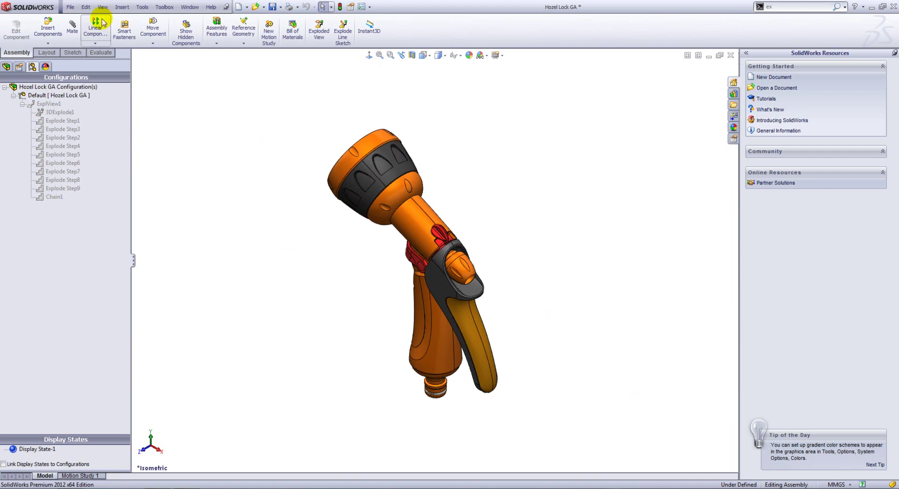
Make a drawing from the assembly on a standard A2 (BSI) sheet with the sheet format displayed
{"action": "left_click", "coordinate": [247, 7]}
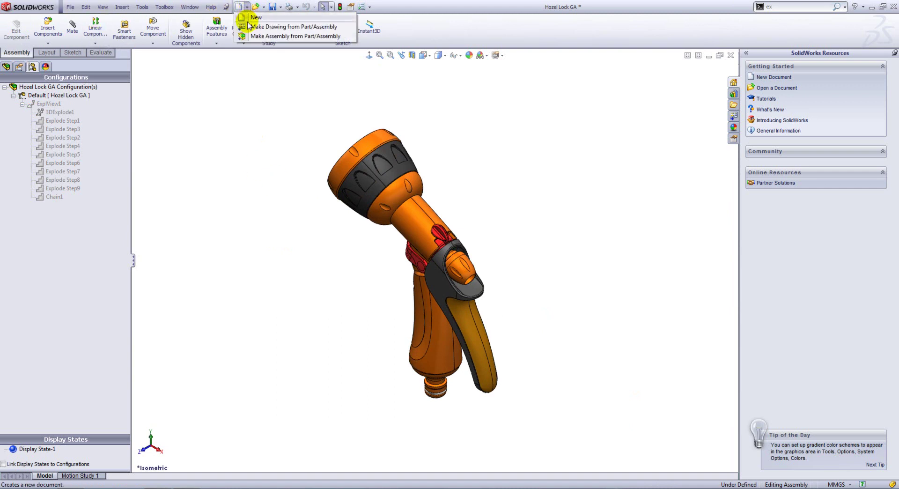
{"action": "left_click", "coordinate": [281, 27]}
{"action": "left_click", "coordinate": [281, 236]}
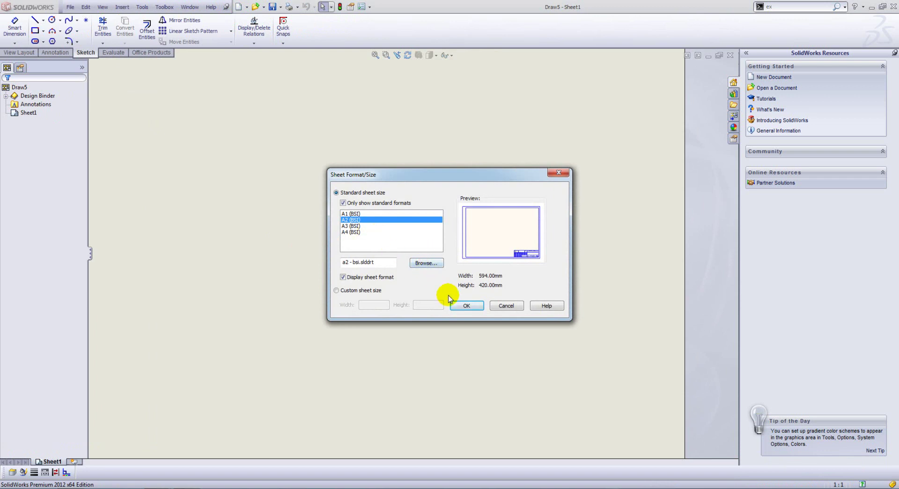
{"action": "left_click", "coordinate": [466, 305]}
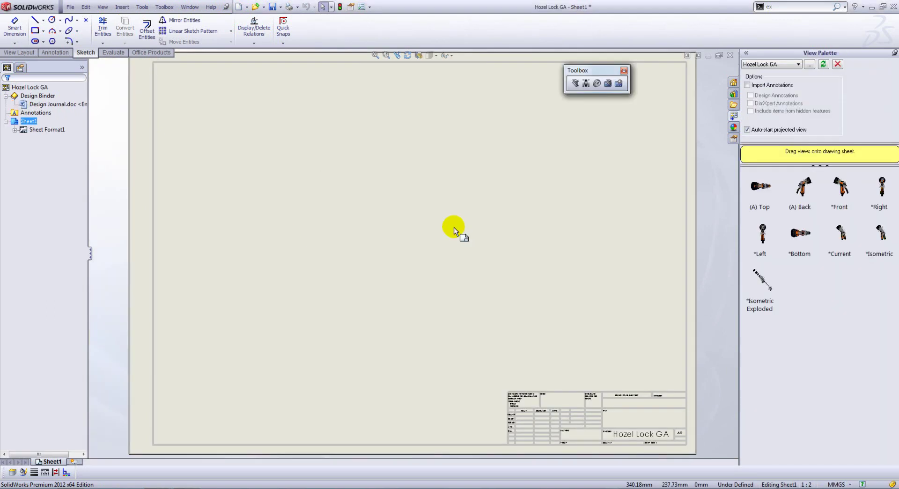
Place the Isometric Exploded view in the middle of Sheet1 and give it a shaded display style
{"action": "left_click", "coordinate": [768, 306]}
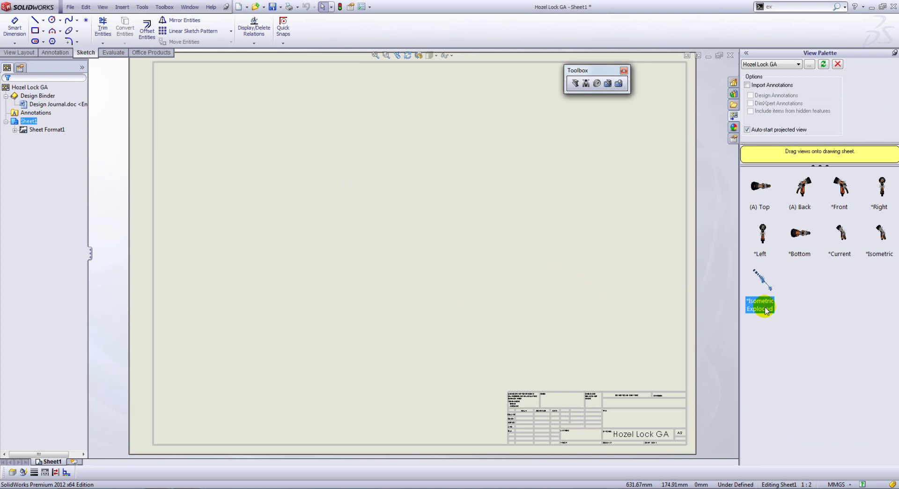
{"action": "mouse_move", "coordinate": [766, 310]}
{"action": "left_mouse_down"}
{"action": "mouse_move", "coordinate": [414, 297]}
{"action": "mouse_move", "coordinate": [457, 237]}
{"action": "mouse_move", "coordinate": [383, 243]}
{"action": "left_mouse_up"}
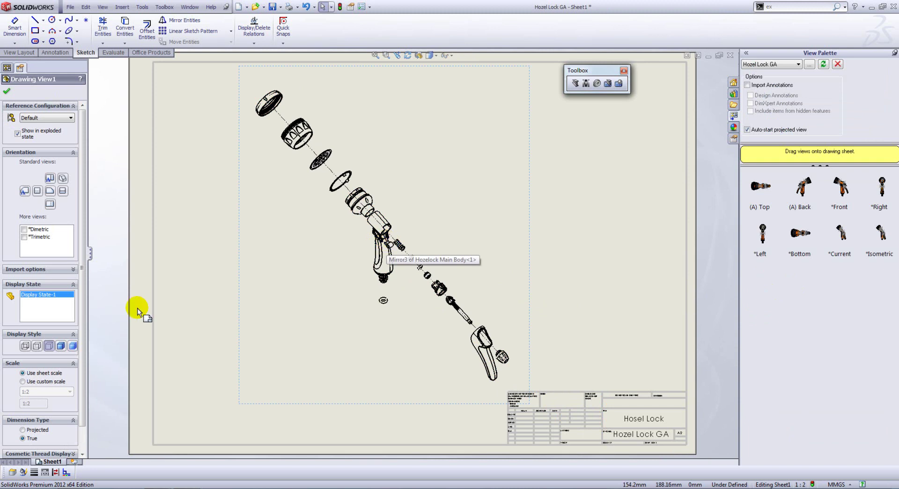
{"action": "left_click", "coordinate": [68, 347]}
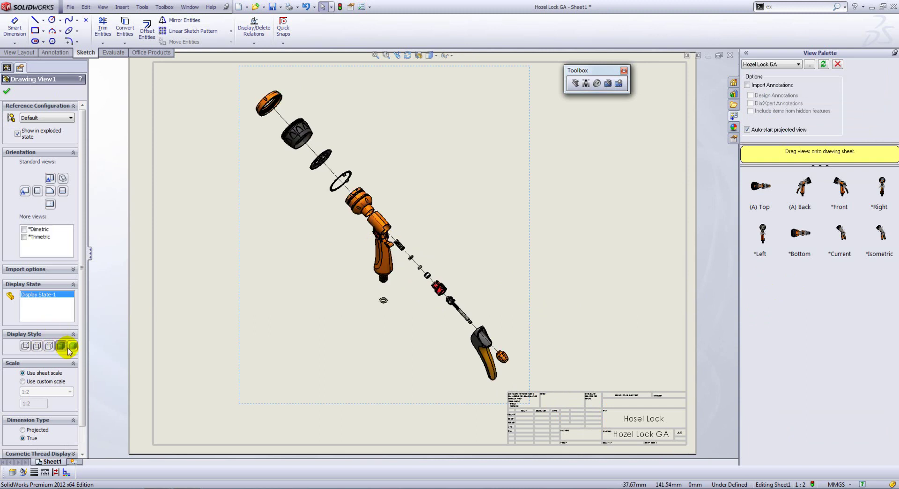
{"action": "left_click", "coordinate": [184, 309]}
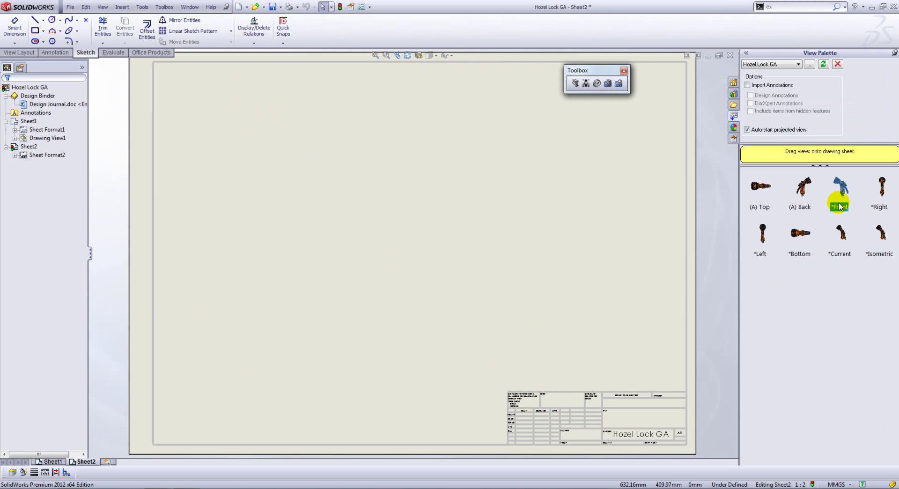
Place the Front view in the middle of Sheet2 and show it in its exploded state
{"action": "mouse_move", "coordinate": [839, 206]}
{"action": "left_mouse_down"}
{"action": "mouse_move", "coordinate": [802, 196]}
{"action": "mouse_move", "coordinate": [394, 221]}
{"action": "mouse_move", "coordinate": [396, 234]}
{"action": "mouse_move", "coordinate": [418, 230]}
{"action": "left_mouse_up"}
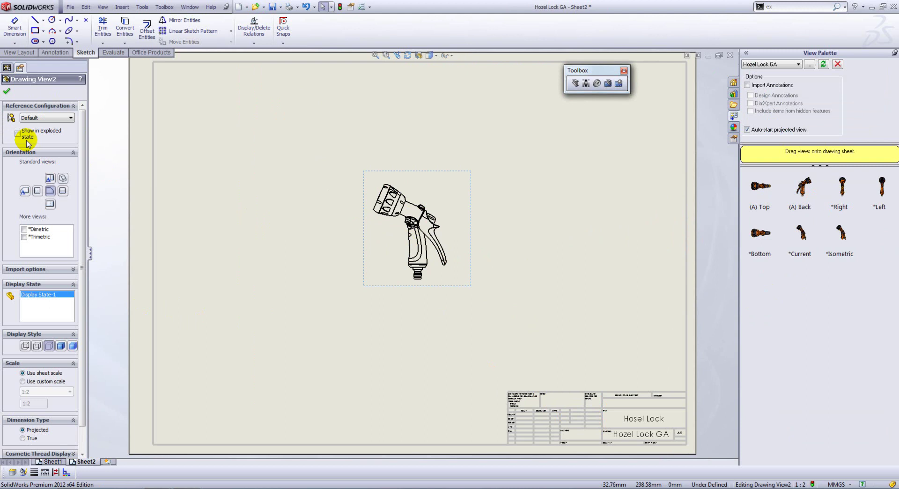
{"action": "left_click", "coordinate": [17, 134]}
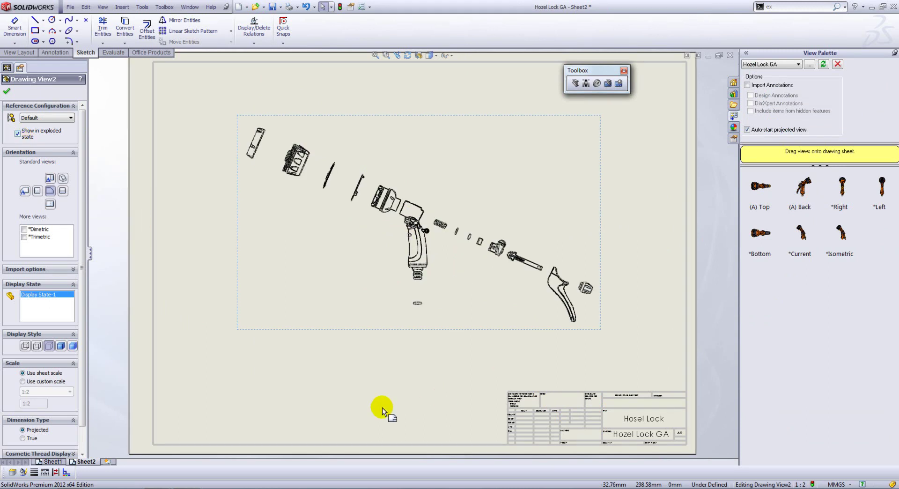
{"action": "left_click", "coordinate": [359, 372]}
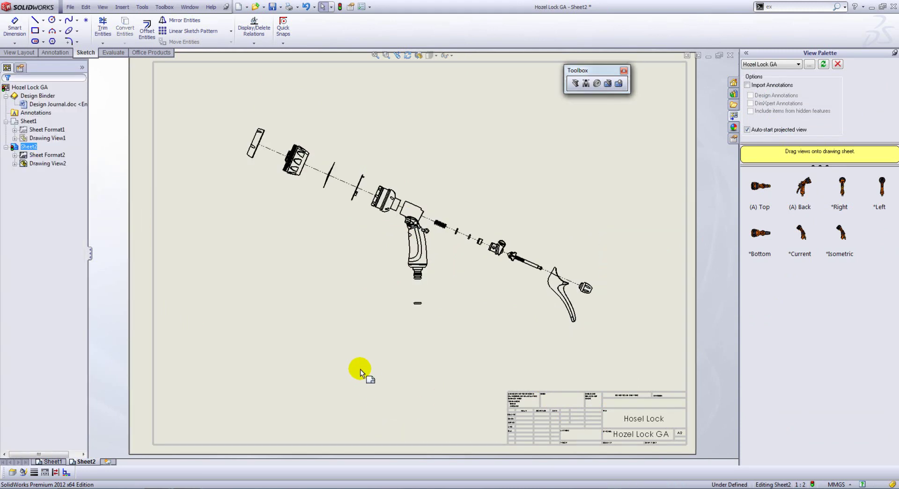